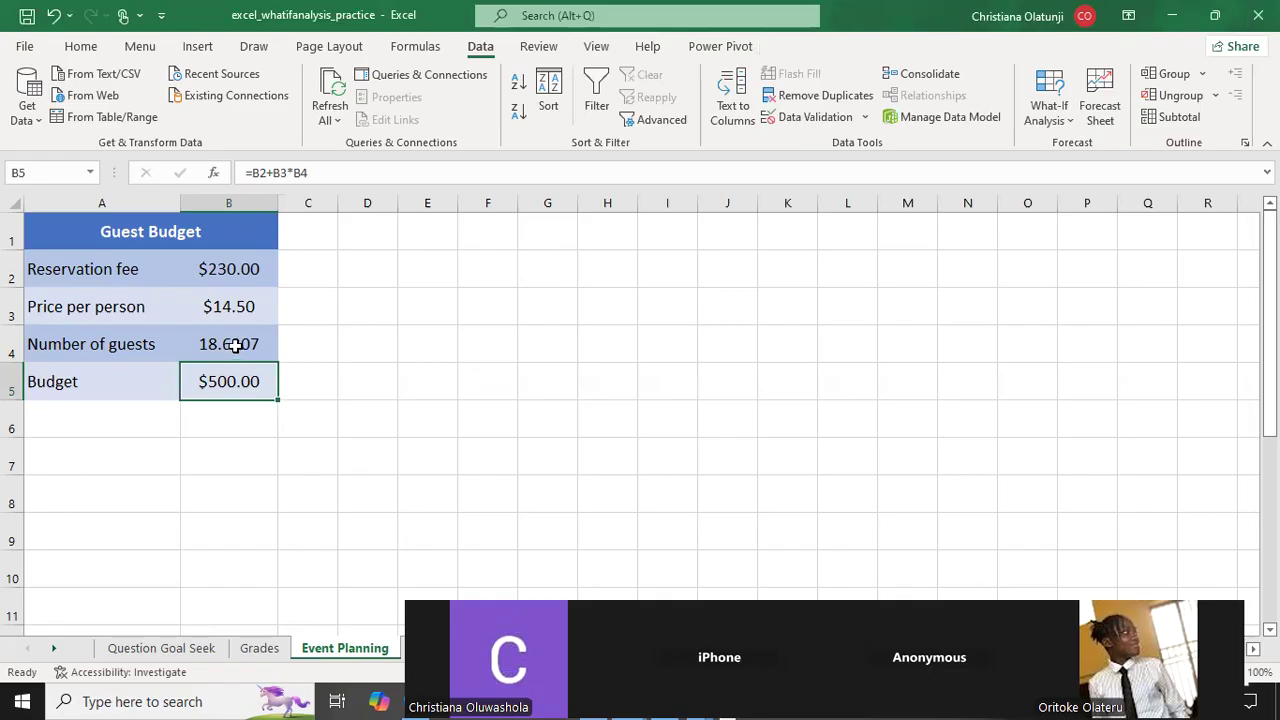
Clear the Number of guests value in cell B4 of the Guest Budget table.
{"action": "left_click", "coordinate": [237, 343]}
{"action": "key", "text": "Delete"}
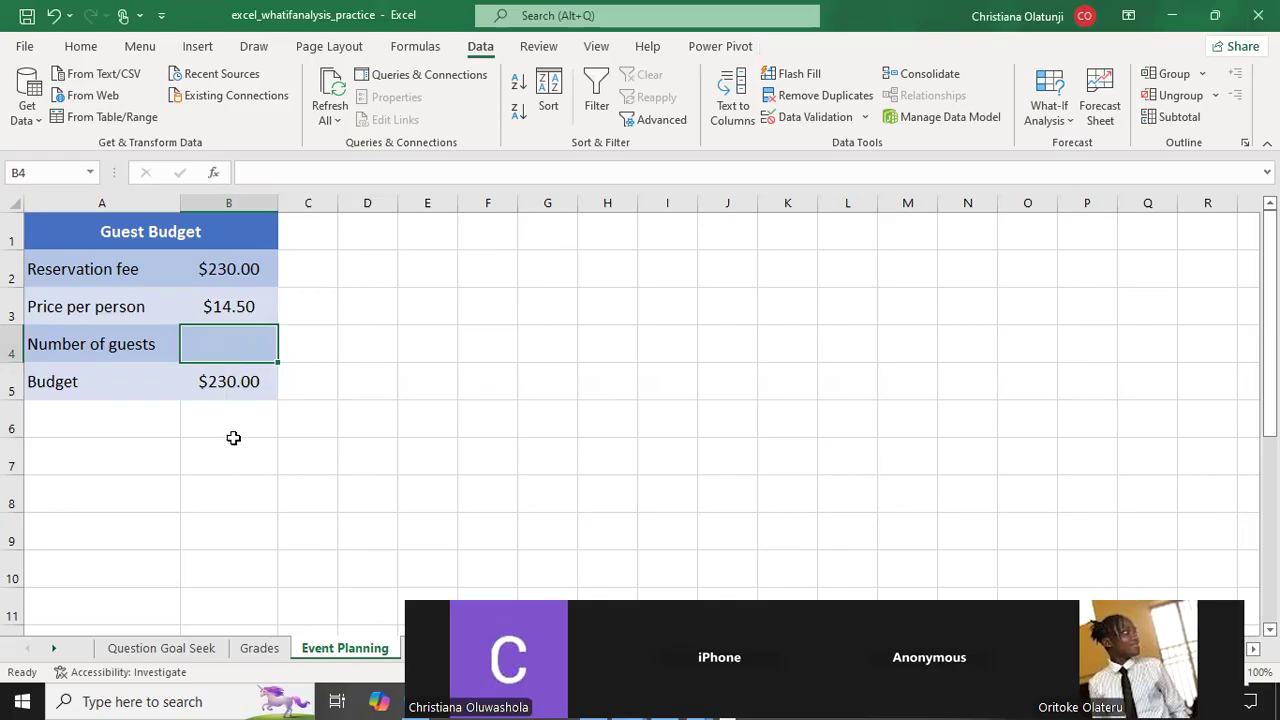
Review the two Goal Seek scenarios on the Question Goal Seek sheet, selecting the Question 1 text.
{"action": "left_click", "coordinate": [165, 649]}
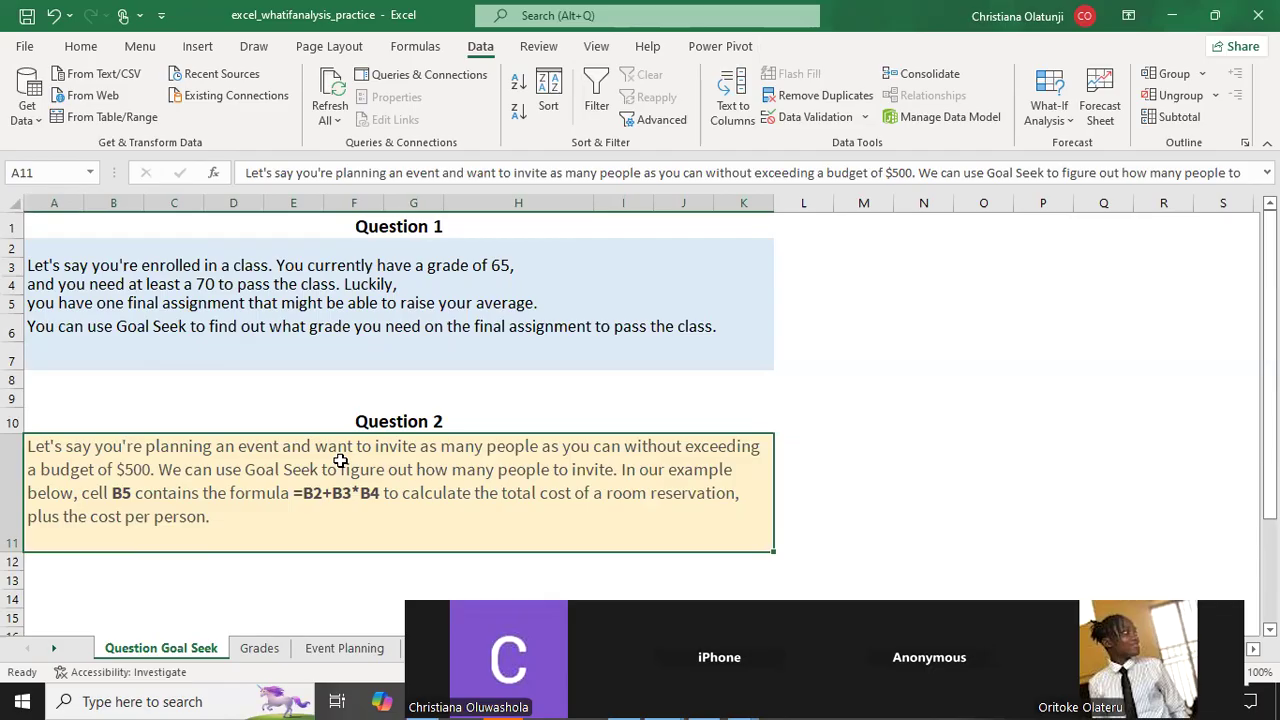
{"action": "left_click", "coordinate": [329, 318]}
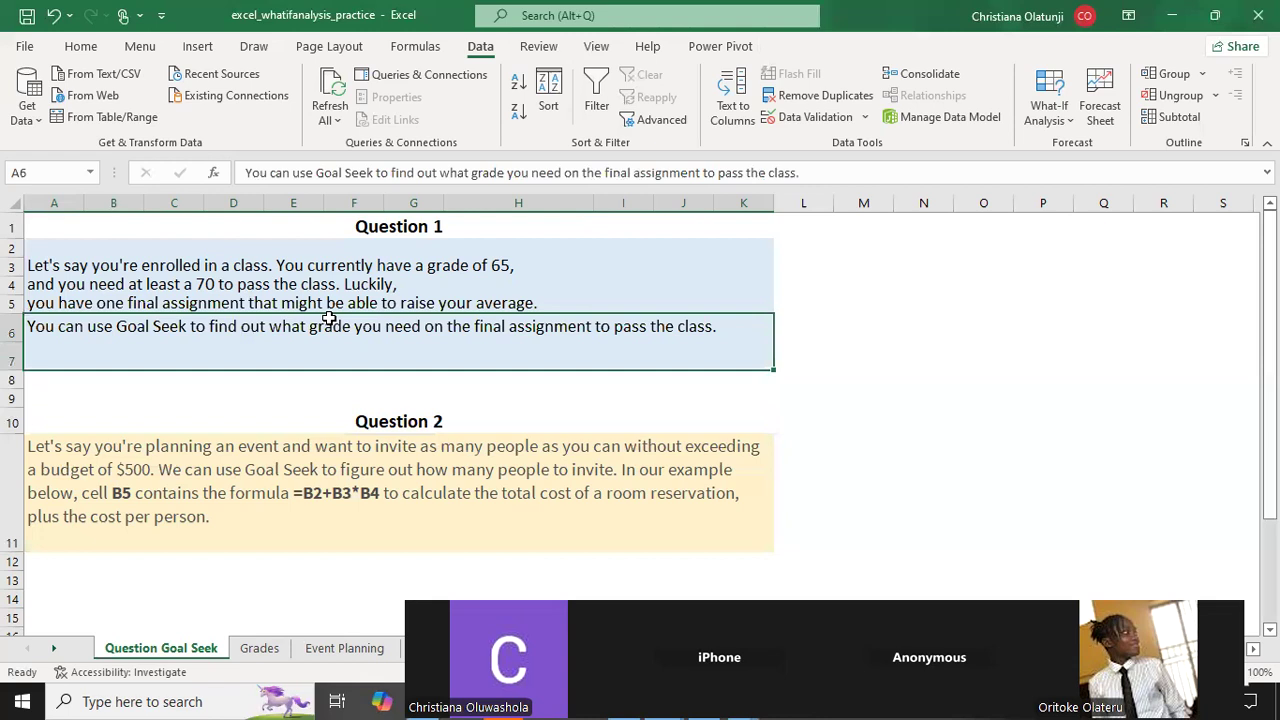
{"action": "left_click", "coordinate": [257, 247]}
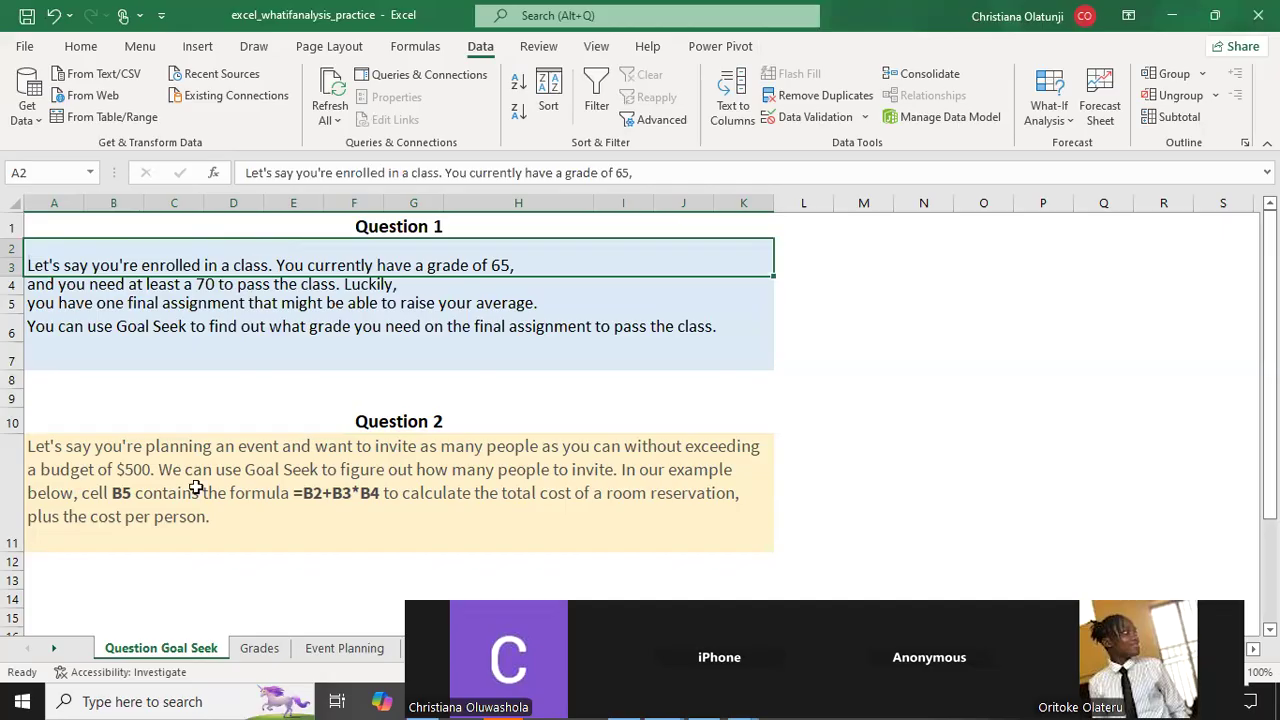
On the Grades sheet, clear the Final Exam grade in B6 and check the Final Grade formula against the assignment grades.
{"action": "left_click", "coordinate": [257, 650]}
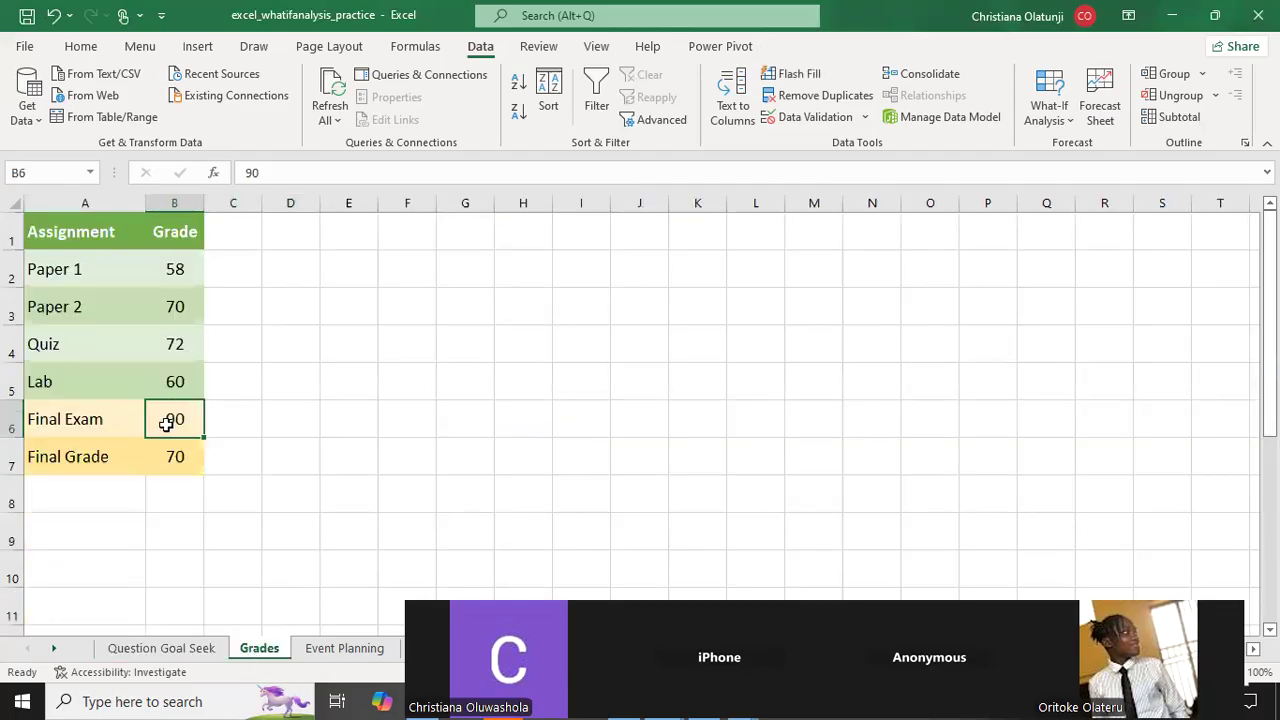
{"action": "key", "text": "Delete"}
{"action": "left_click", "coordinate": [166, 455]}
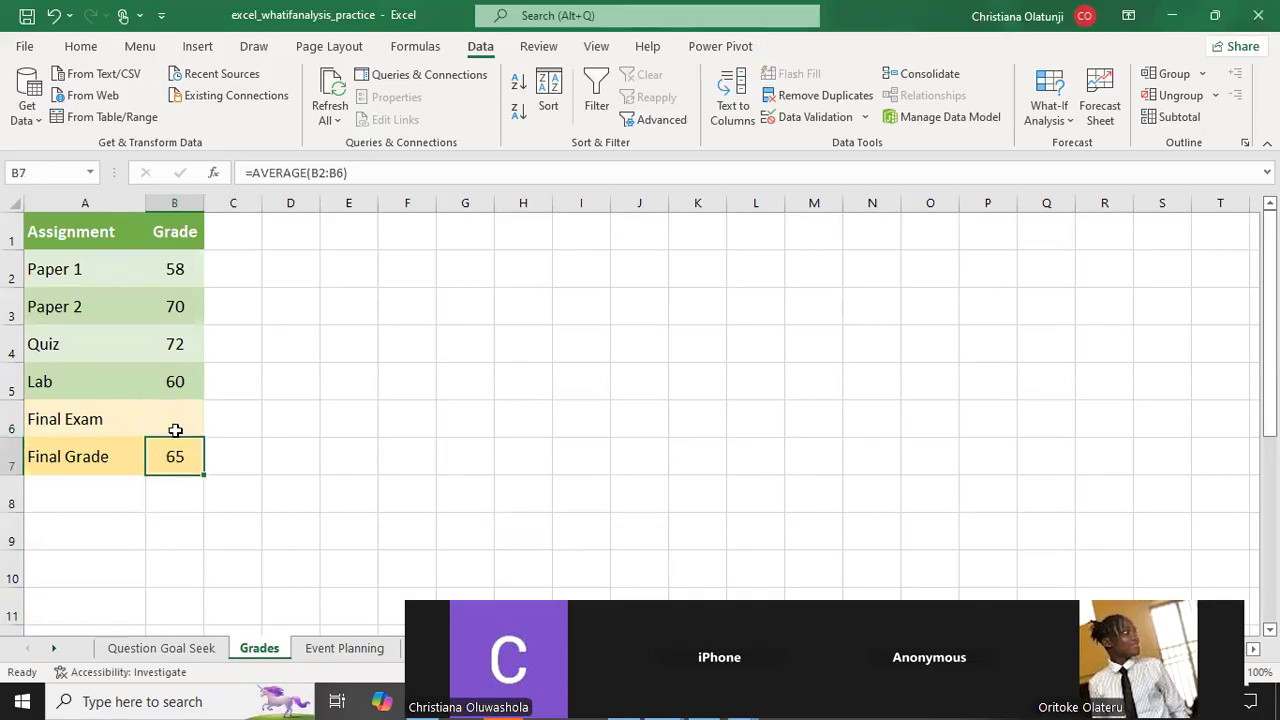
{"action": "left_click_drag", "start_coordinate": [177, 381], "coordinate": [194, 263]}
{"action": "left_click", "coordinate": [166, 458]}
{"action": "left_click", "coordinate": [172, 421]}
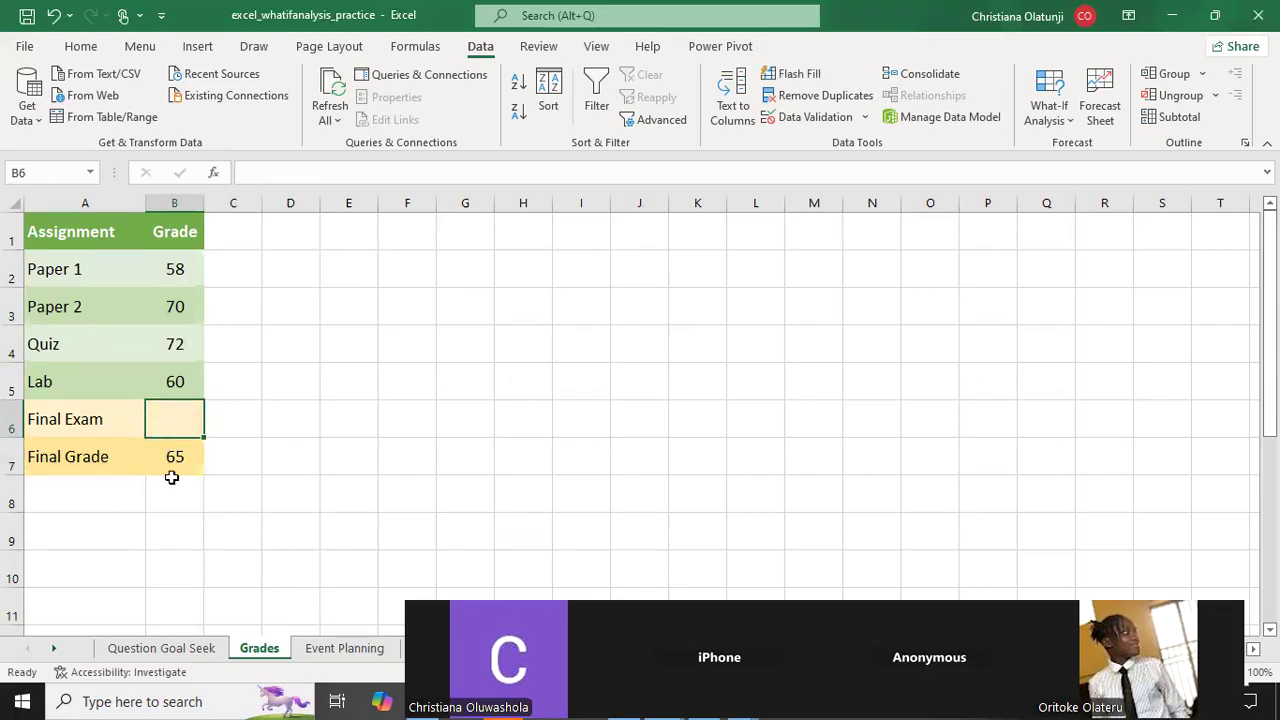
Run Goal Seek on Final Grade cell B7 with a target of 70 by changing Final Exam cell B6, and accept the solution.
{"action": "left_click", "coordinate": [174, 462]}
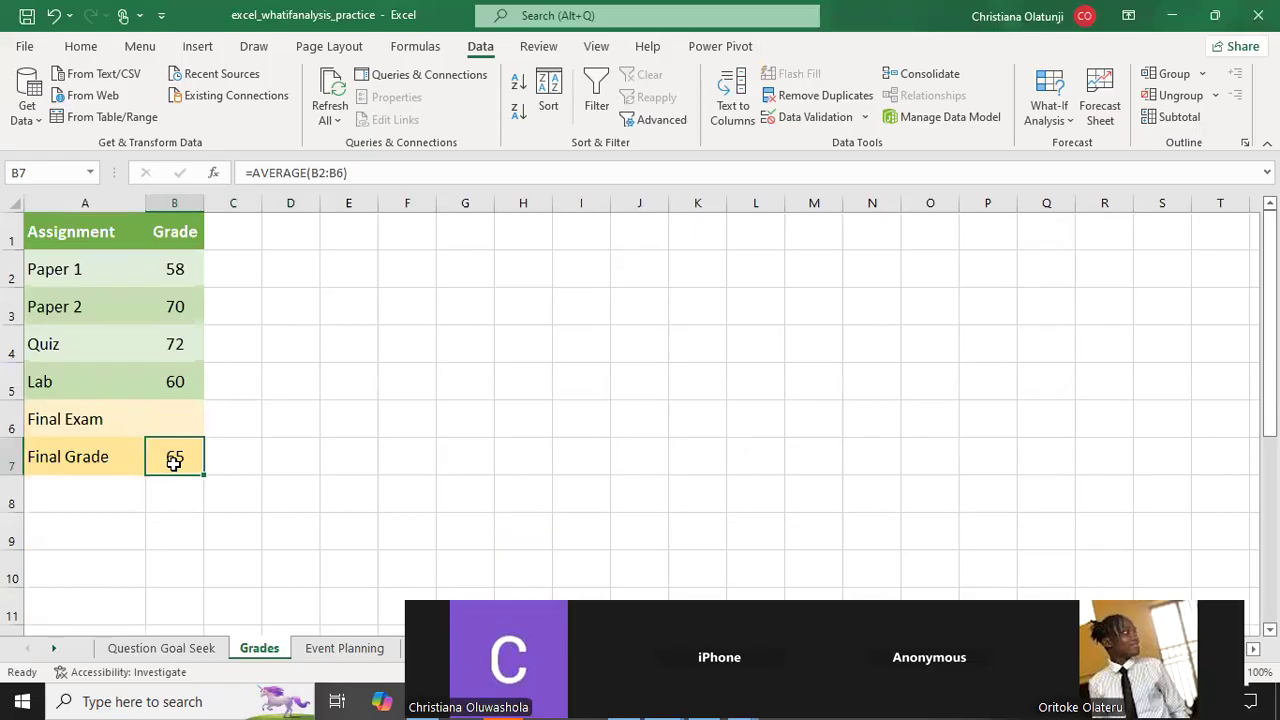
{"action": "left_click", "coordinate": [1060, 110]}
{"action": "left_click", "coordinate": [1060, 172]}
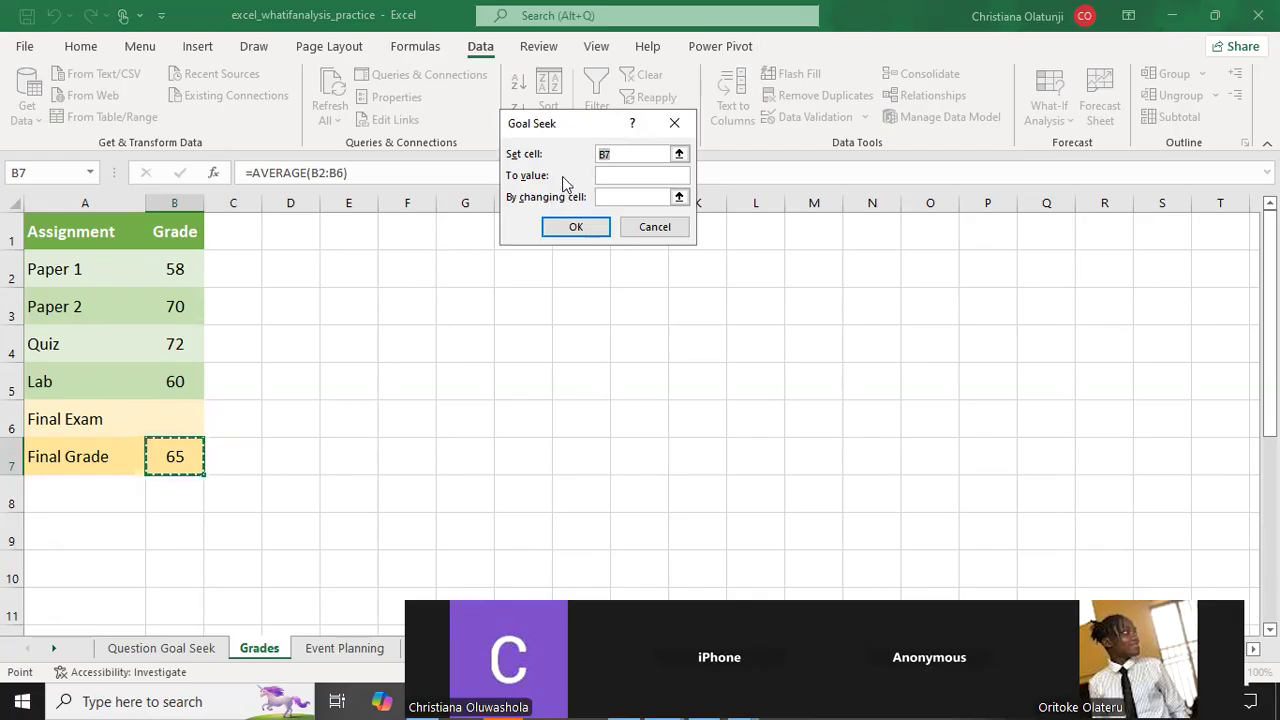
{"action": "left_click", "coordinate": [613, 175]}
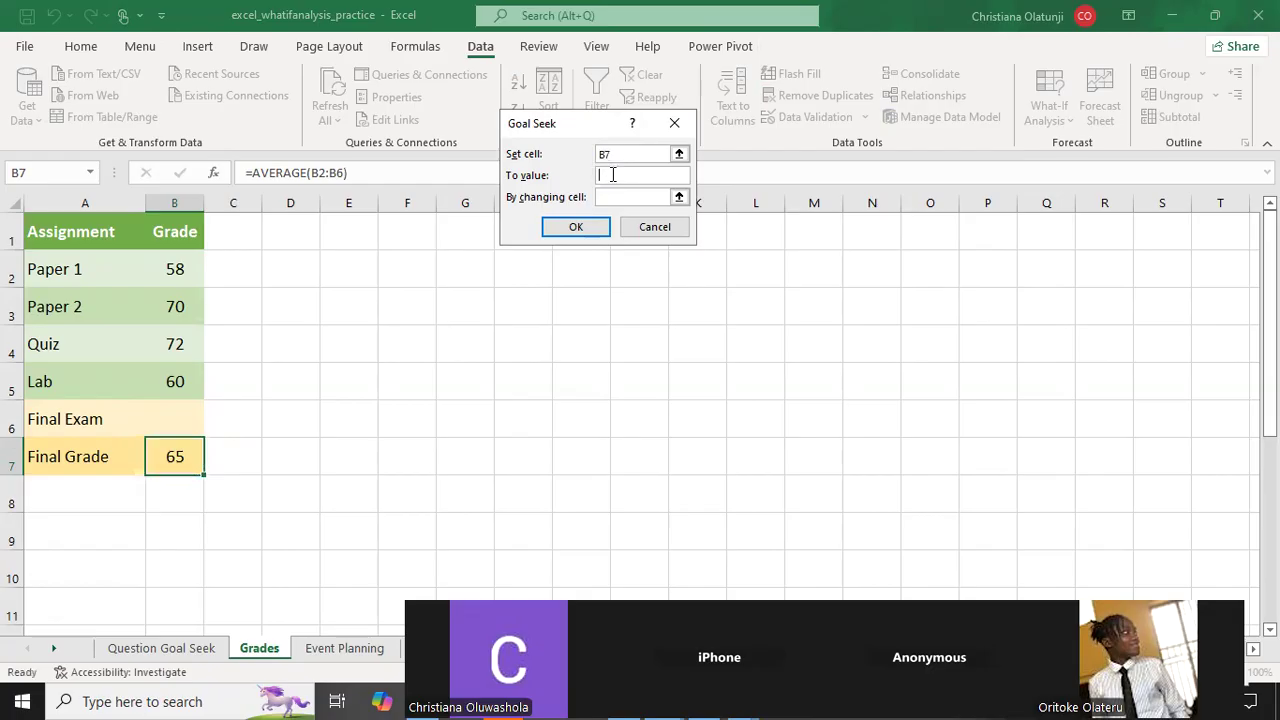
{"action": "type", "text": "70"}
{"action": "left_click", "coordinate": [601, 197]}
{"action": "left_click", "coordinate": [179, 412]}
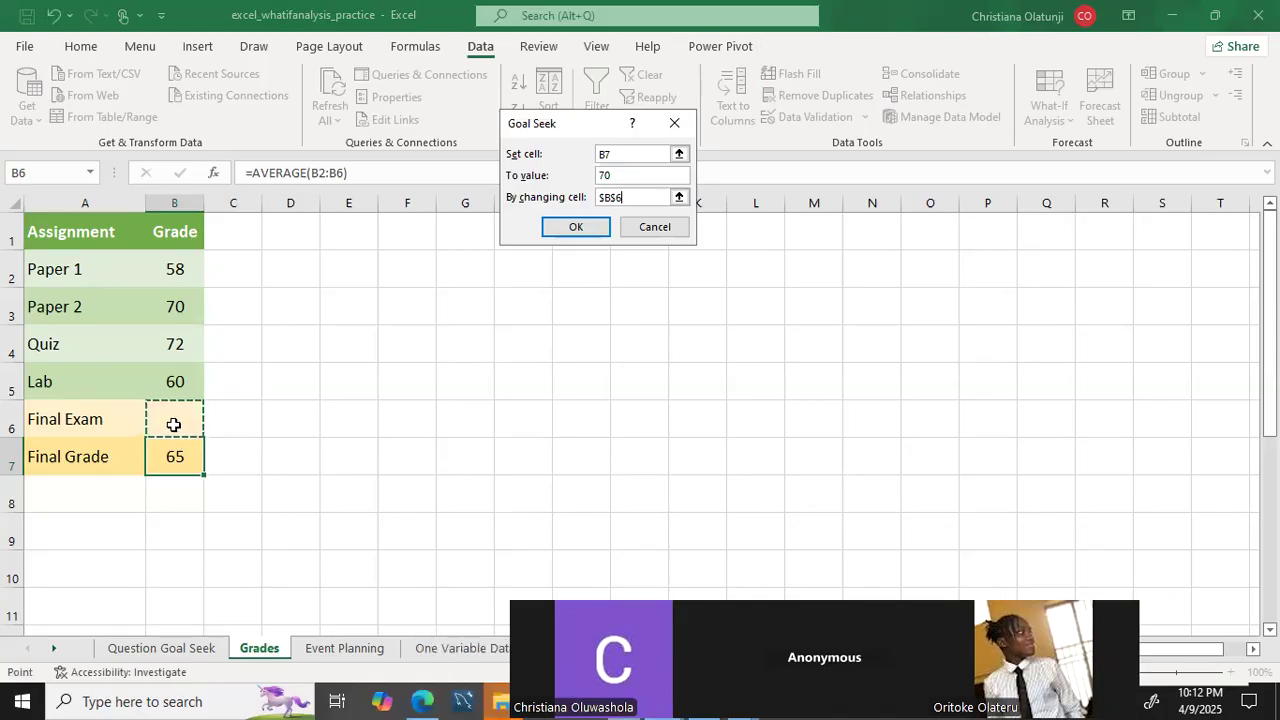
{"action": "left_click", "coordinate": [574, 226]}
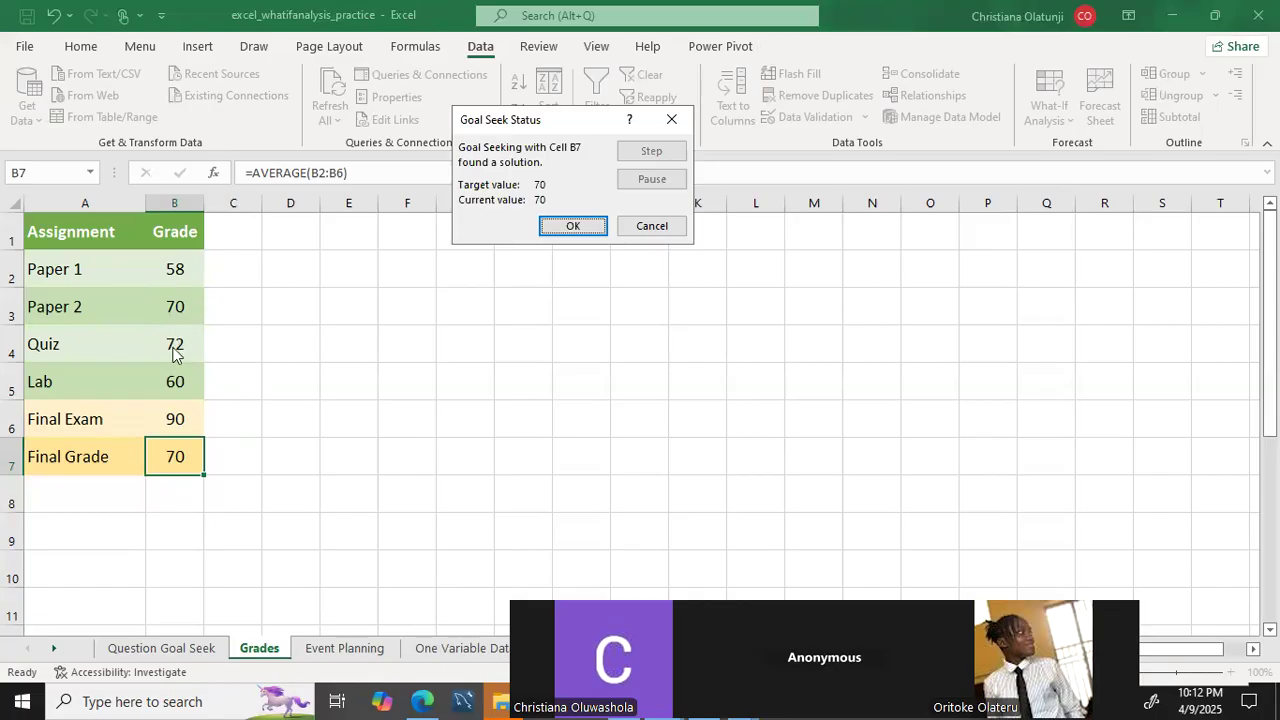
{"action": "left_click", "coordinate": [585, 225]}
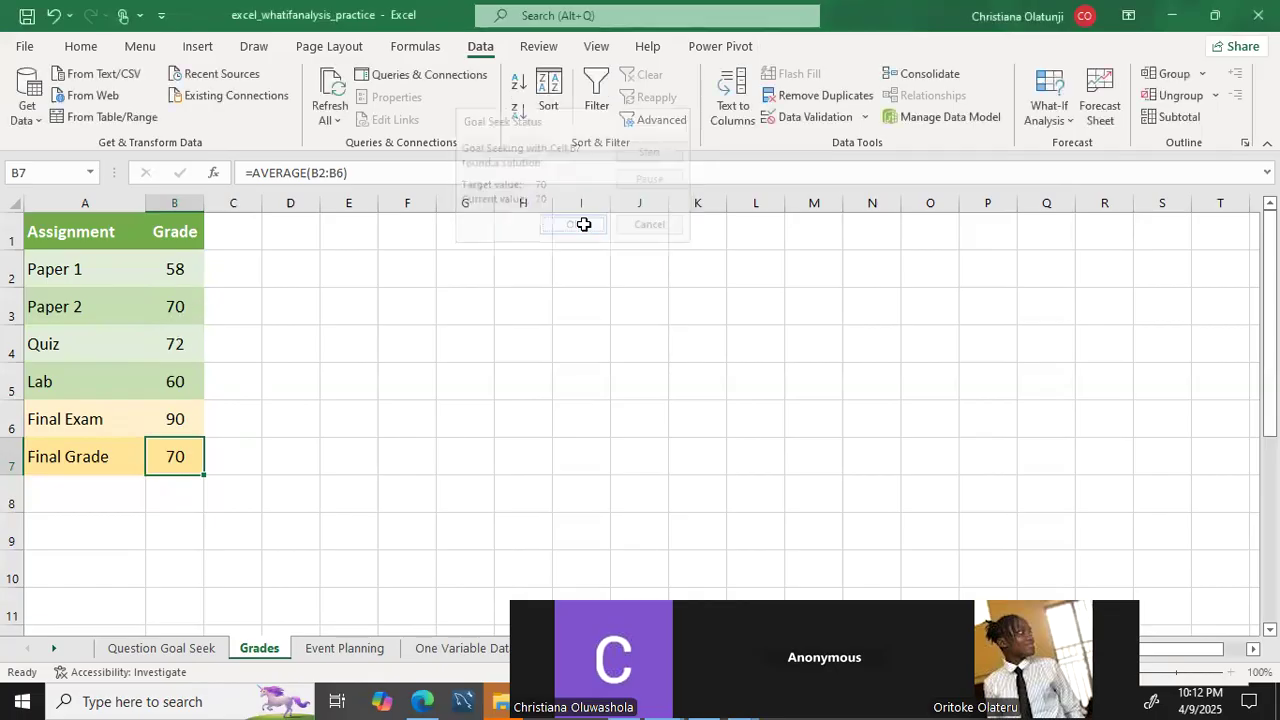
Open the Event Planning sheet and review the Budget formula in B5 and the Number of guests cell B4.
{"action": "left_click", "coordinate": [358, 648]}
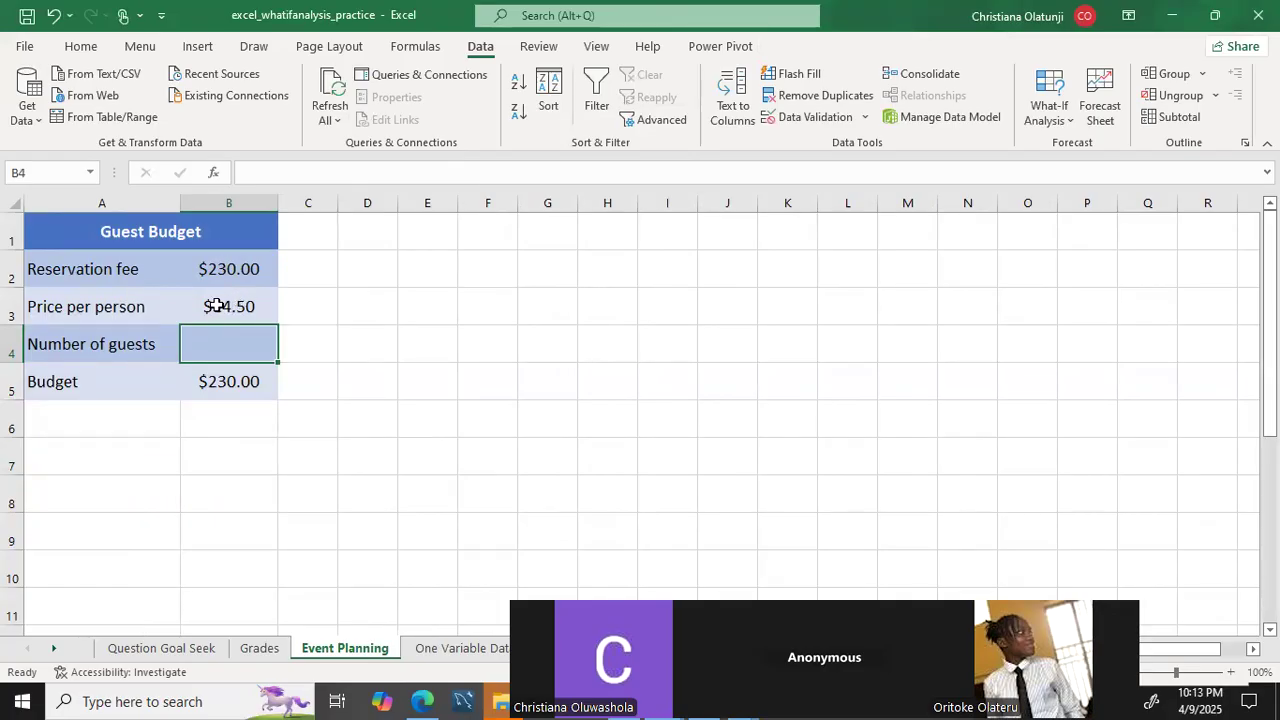
{"action": "left_click", "coordinate": [228, 462]}
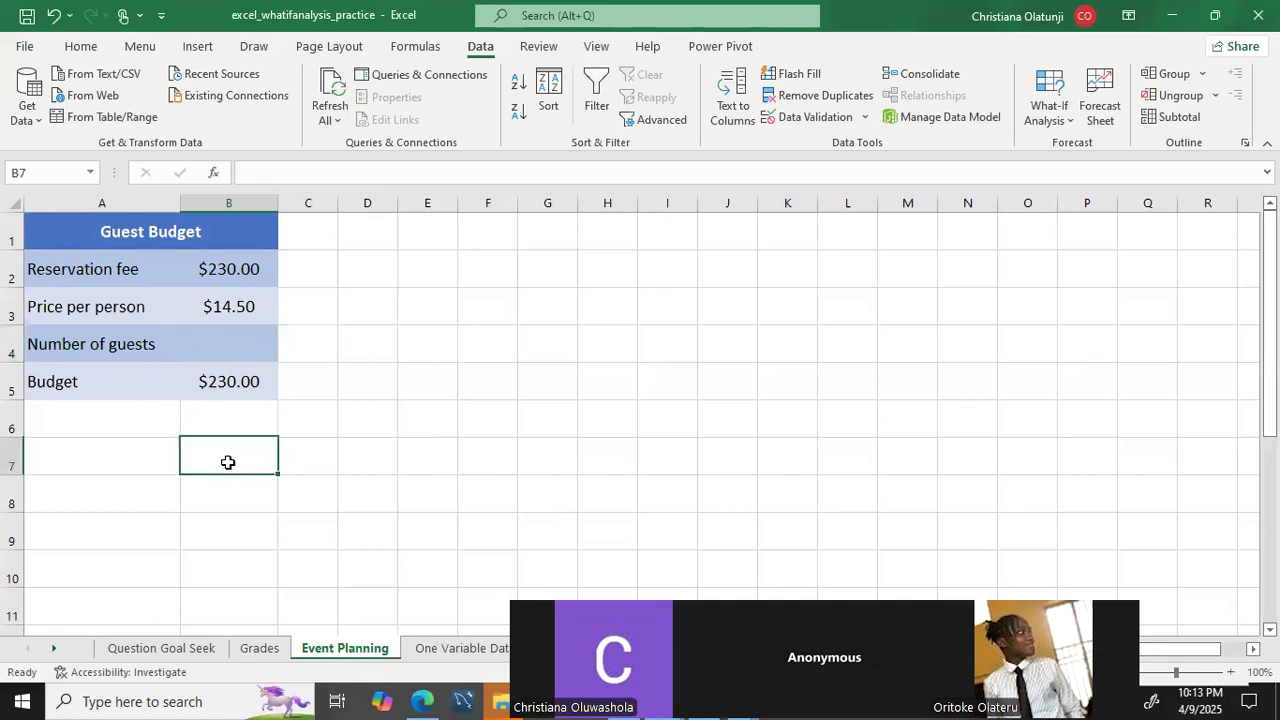
{"action": "left_click", "coordinate": [224, 386]}
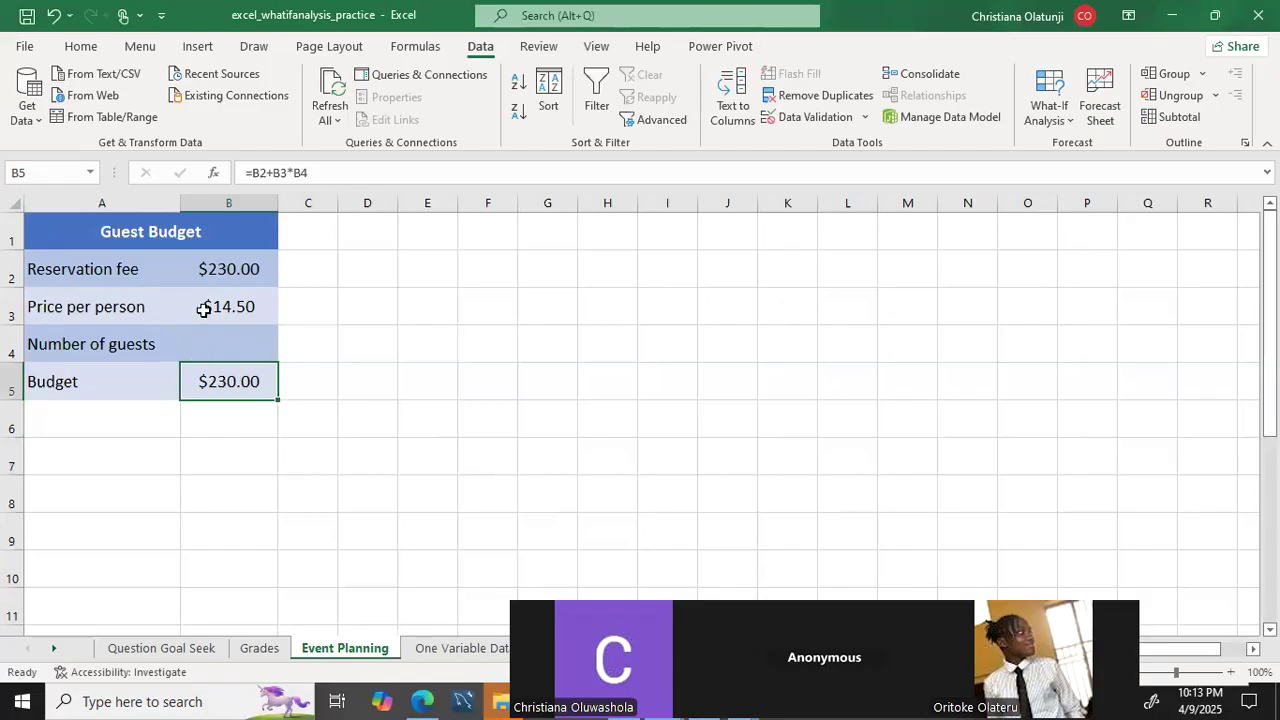
{"action": "left_click", "coordinate": [218, 345]}
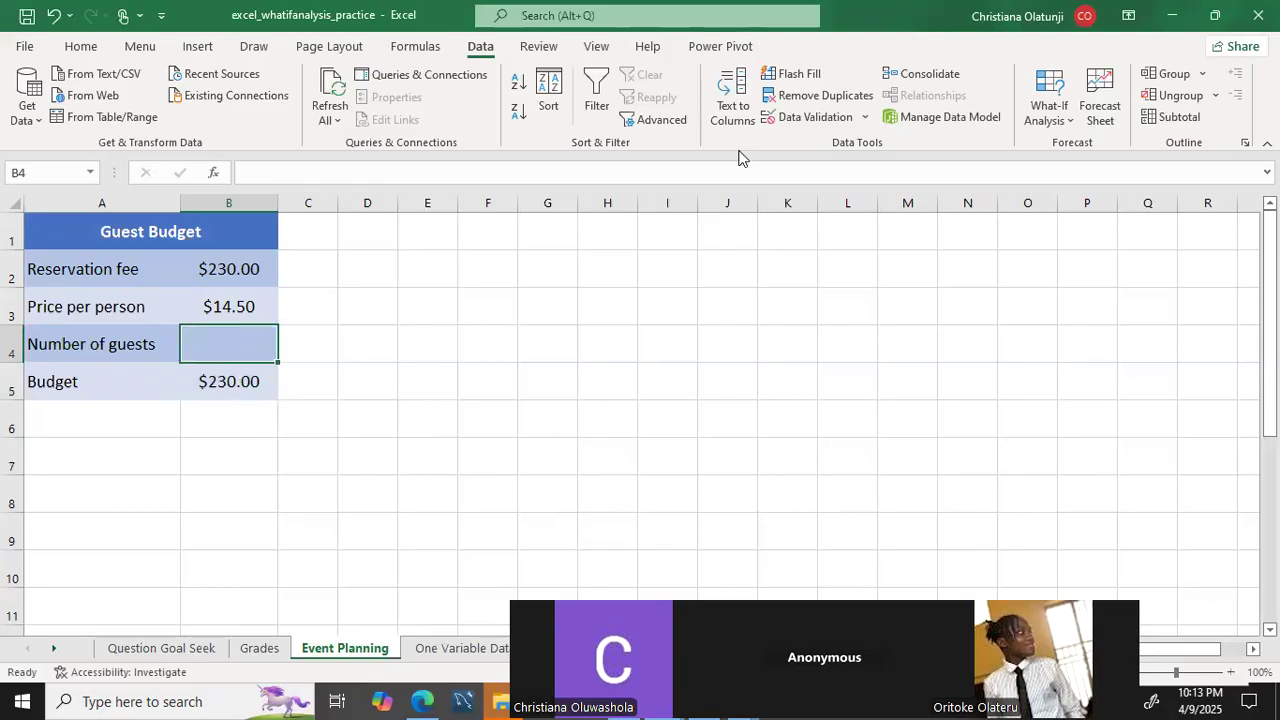
Run Goal Seek on Budget cell B5 with a target of 500 by changing Number of guests cell B4, and accept the solution.
{"action": "left_click", "coordinate": [1045, 108]}
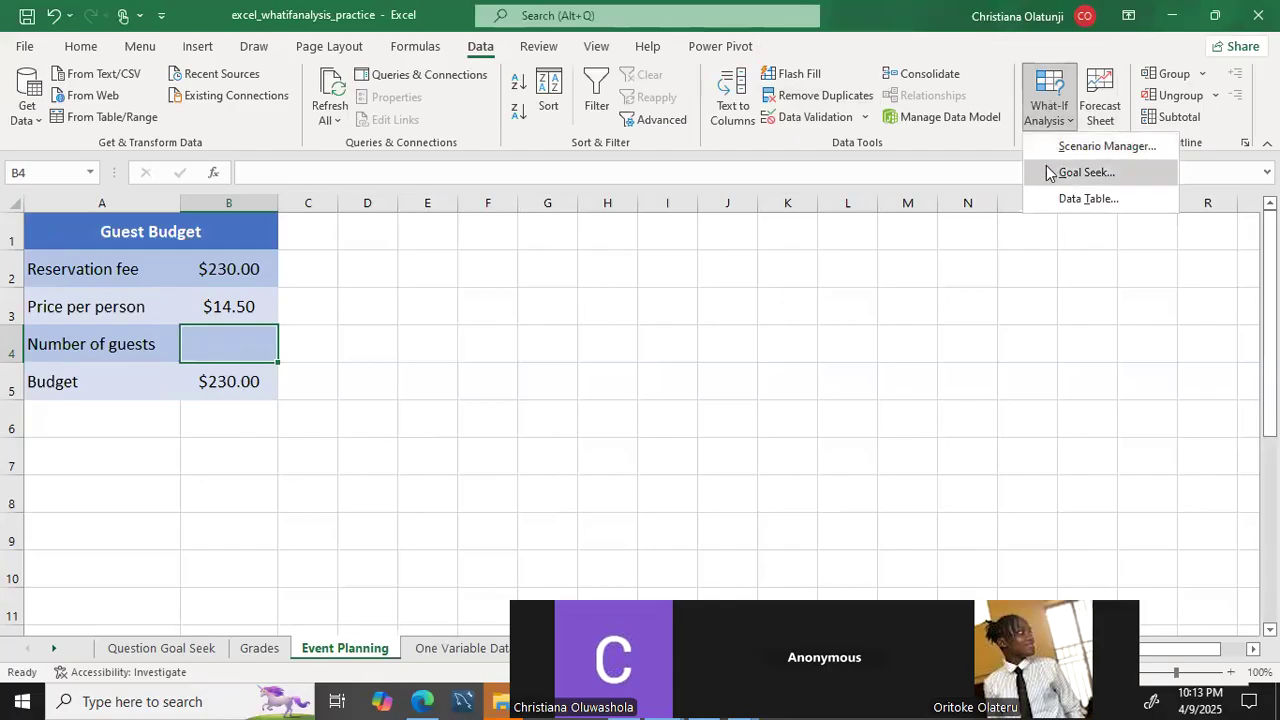
{"action": "left_click", "coordinate": [1085, 172]}
{"action": "left_click", "coordinate": [603, 151]}
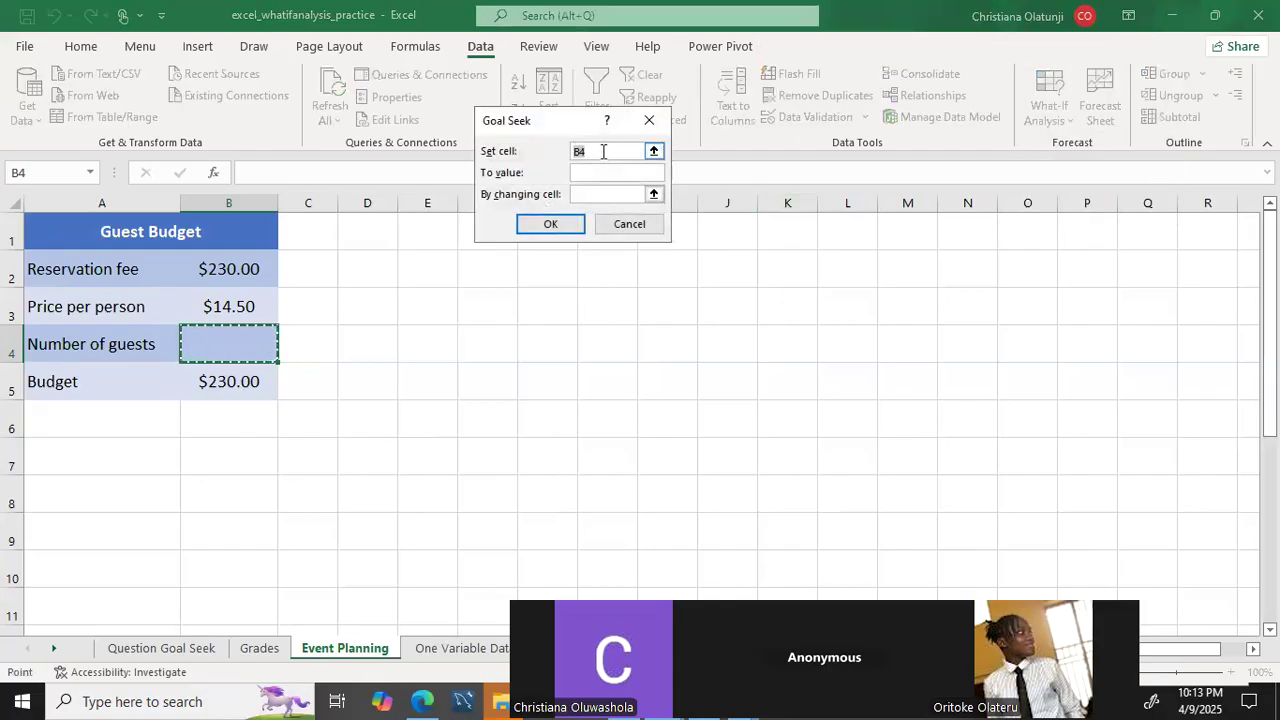
{"action": "left_click", "coordinate": [276, 381]}
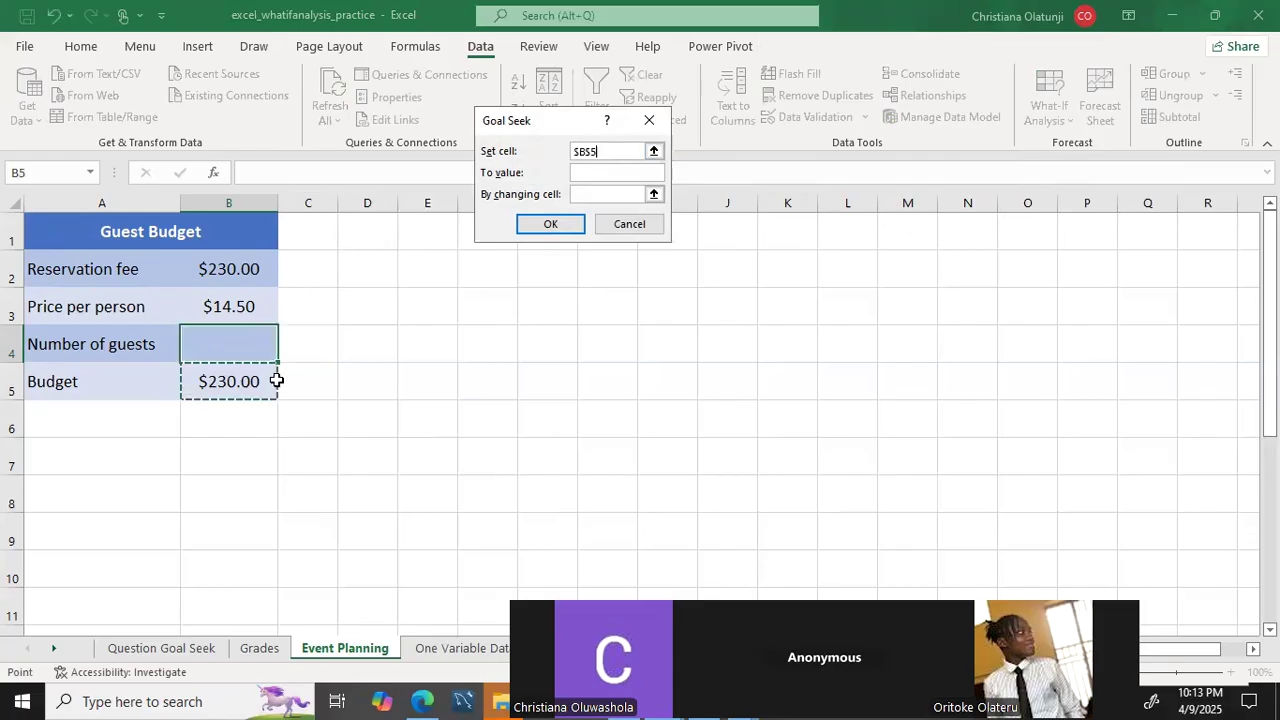
{"action": "left_click", "coordinate": [575, 173]}
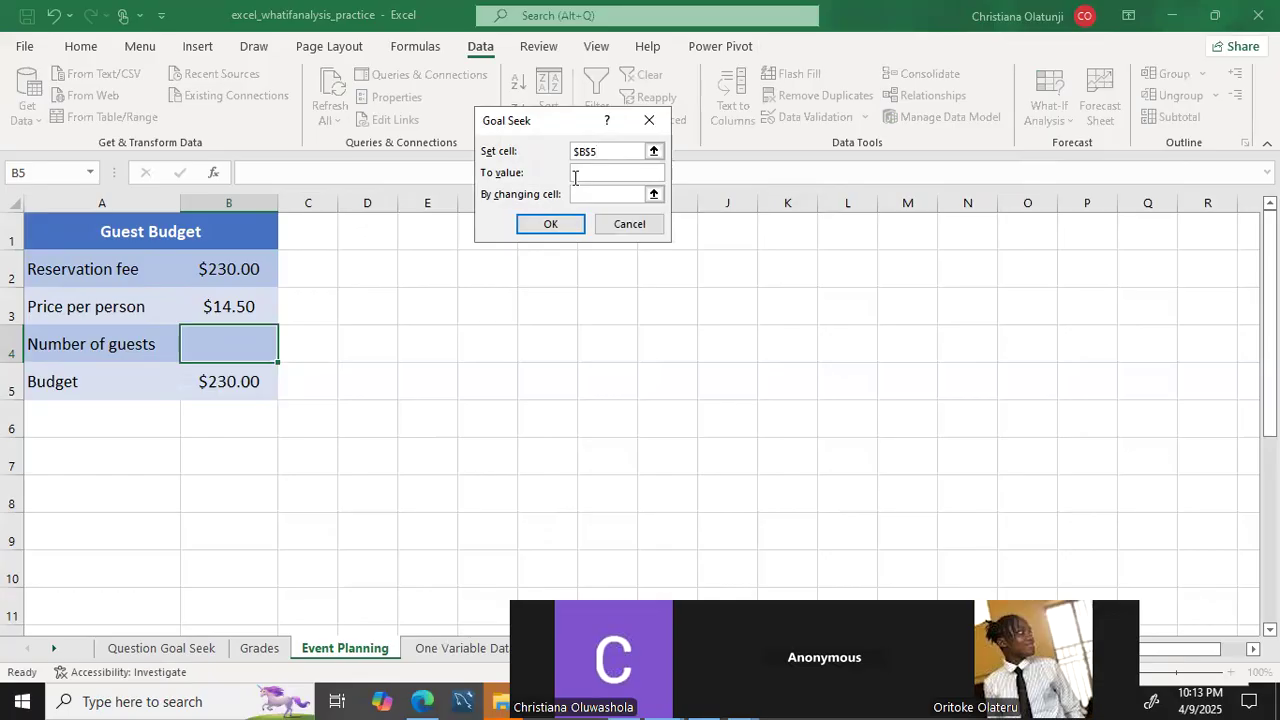
{"action": "type", "text": "300"}
{"action": "left_click", "coordinate": [577, 195]}
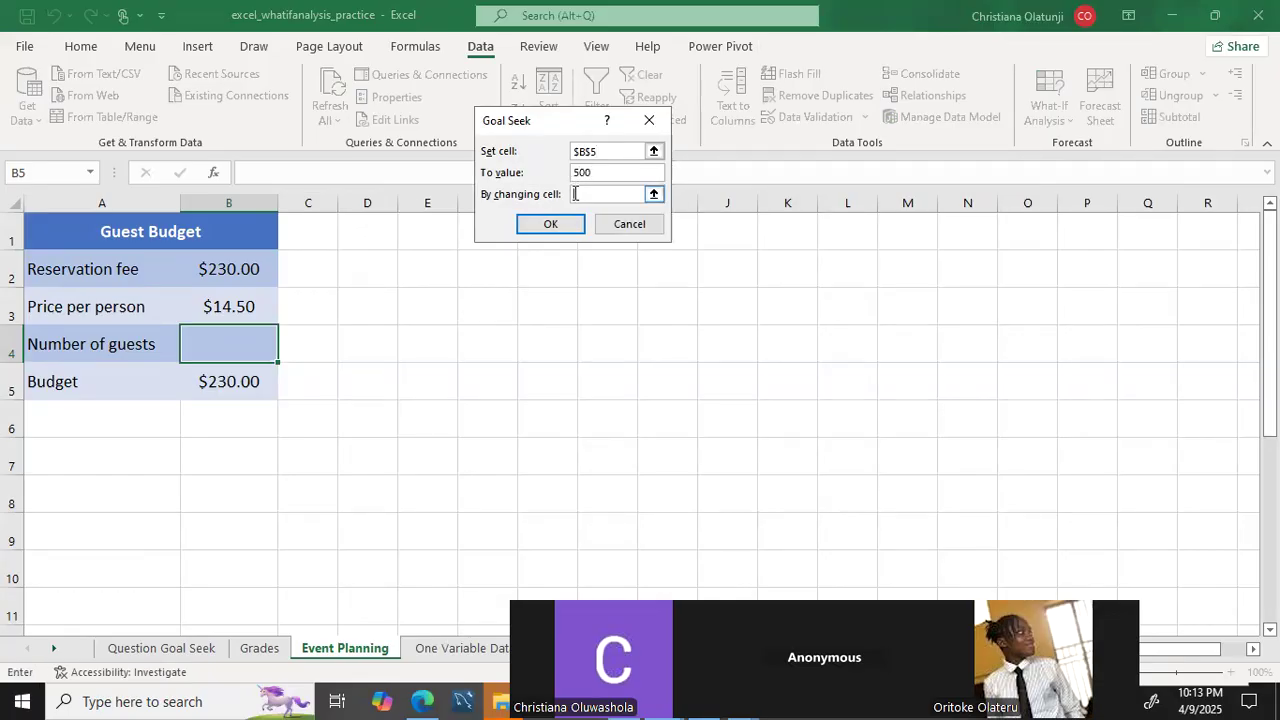
{"action": "left_click", "coordinate": [234, 342]}
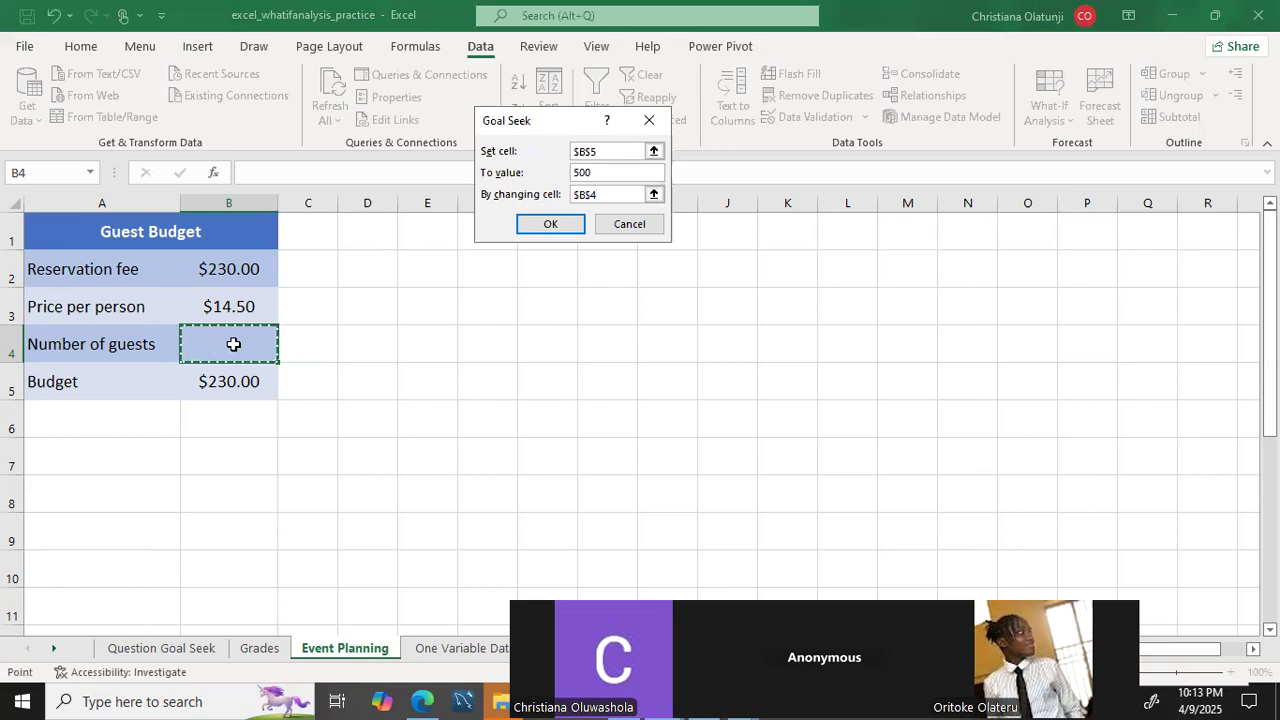
{"action": "left_click", "coordinate": [541, 226]}
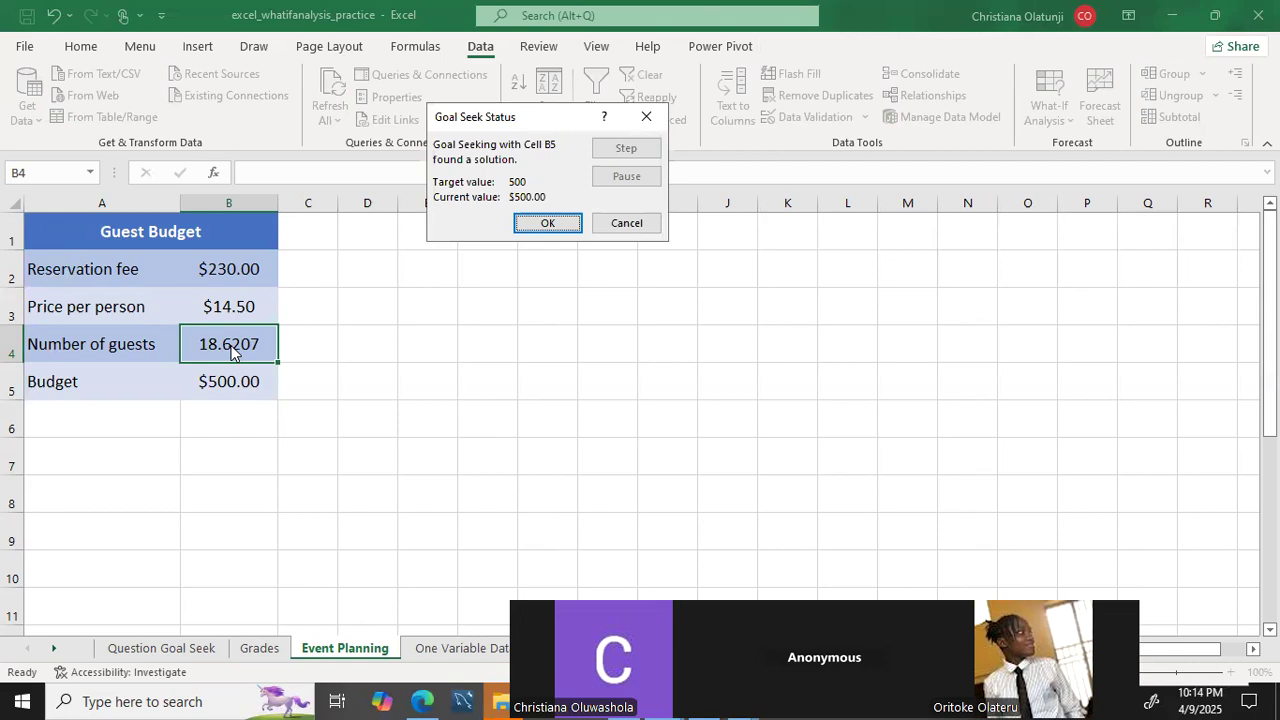
{"action": "left_click", "coordinate": [518, 226]}
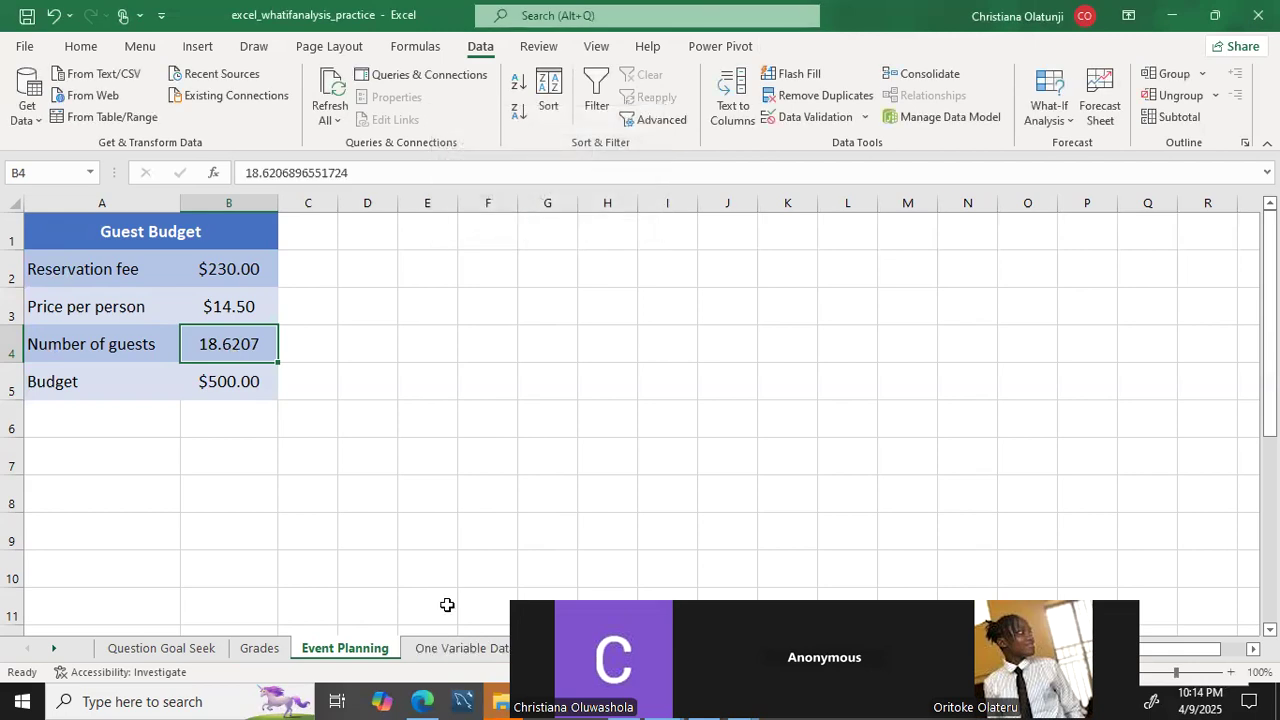
{"action": "left_click", "coordinate": [1045, 118]}
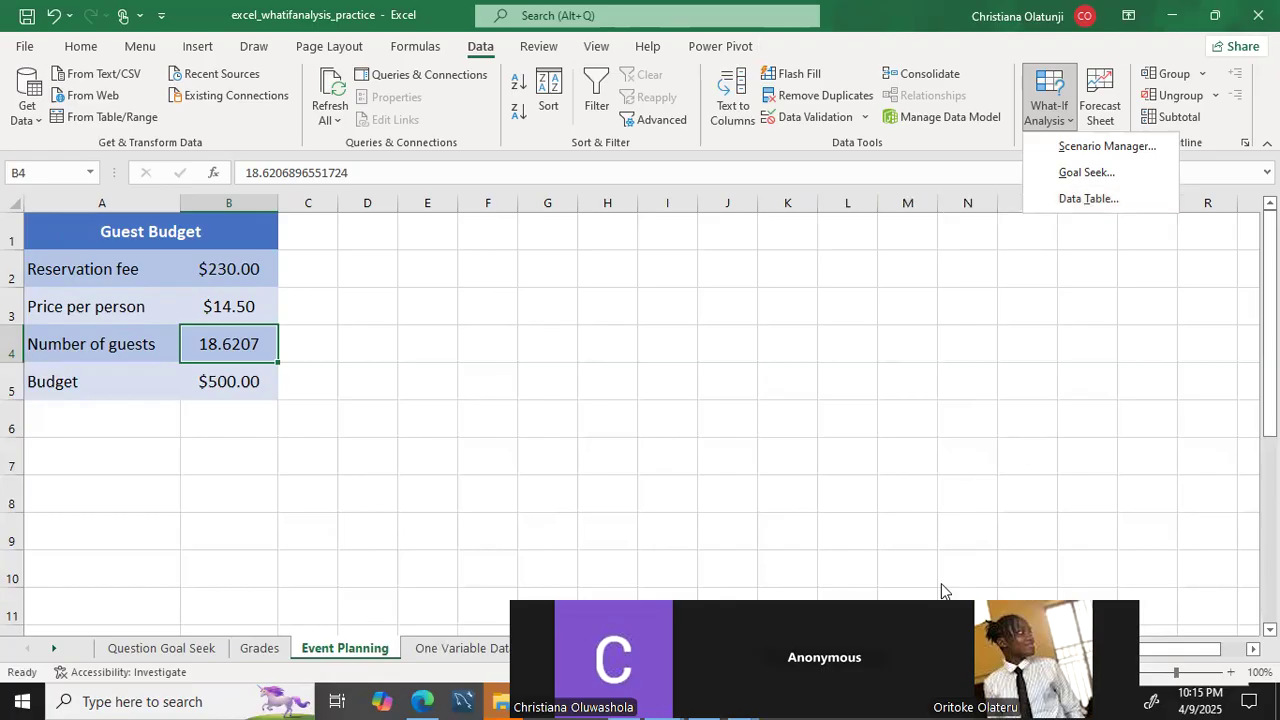
{"action": "left_click", "coordinate": [687, 593]}
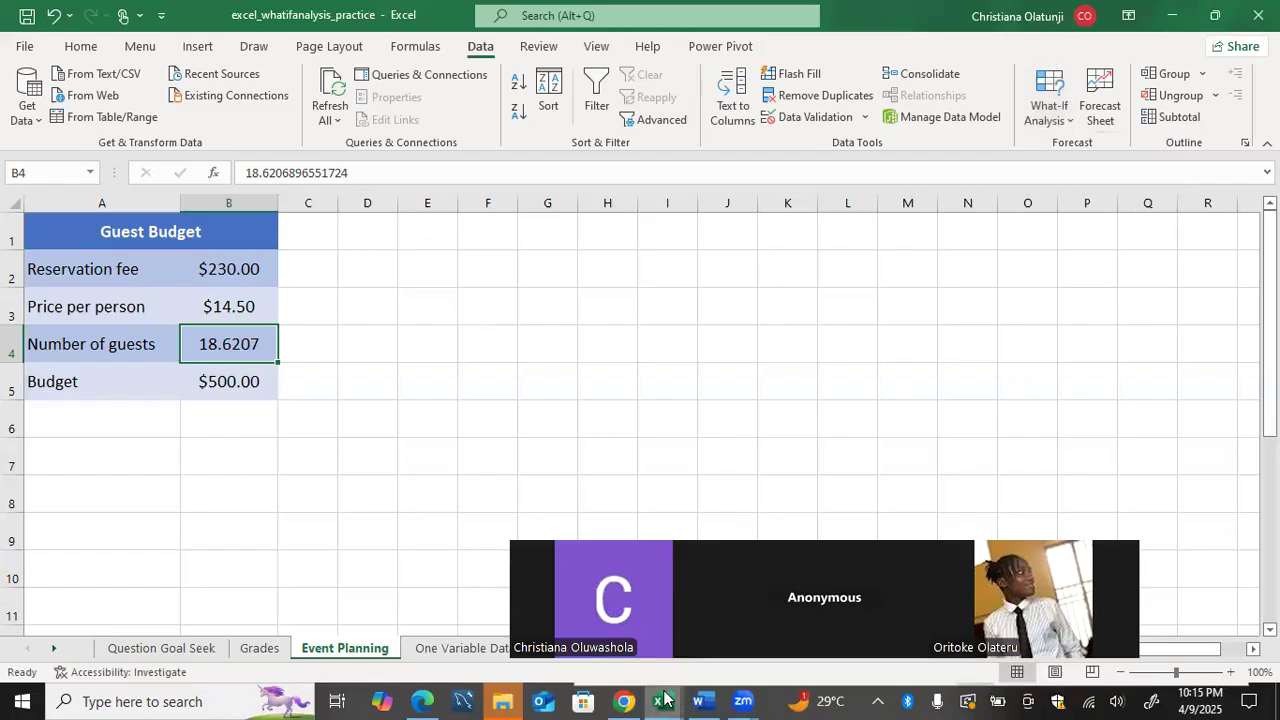
Switch to the sales_data_sample workbook, maximize its window and bring its earlier sheet names into view.
{"action": "mouse_move", "coordinate": [663, 698]}
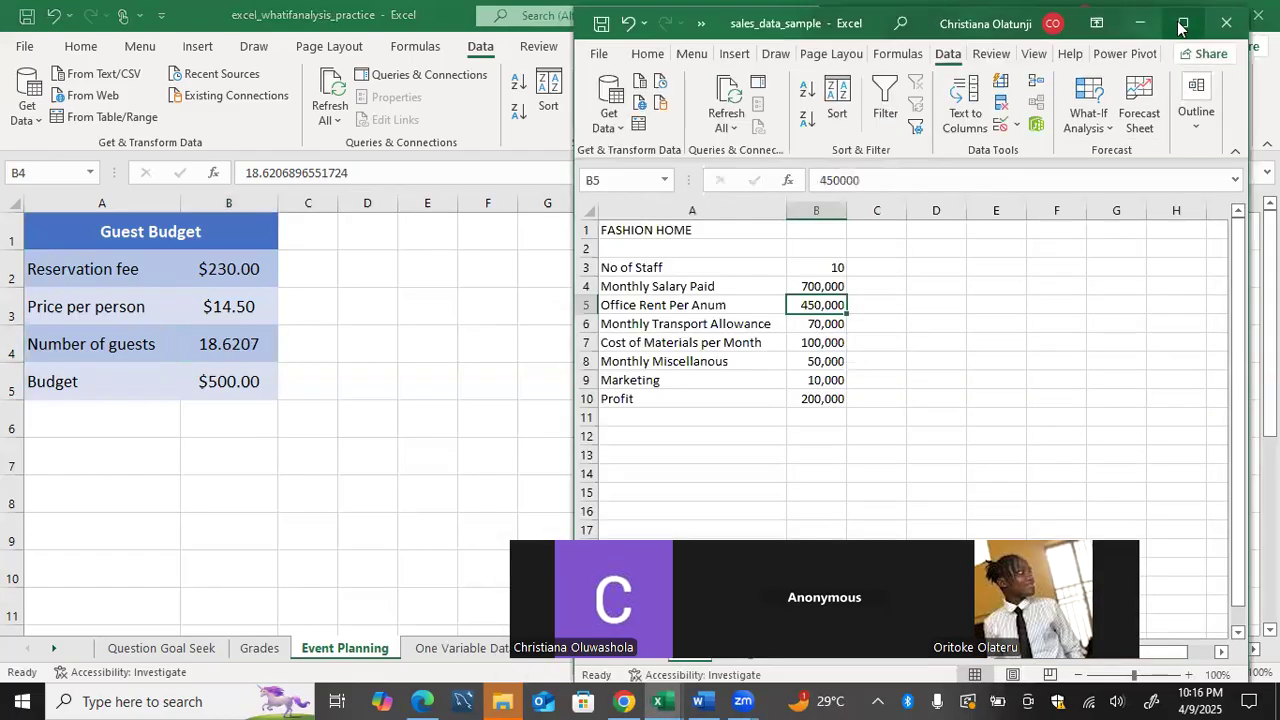
{"action": "left_click", "coordinate": [1182, 26]}
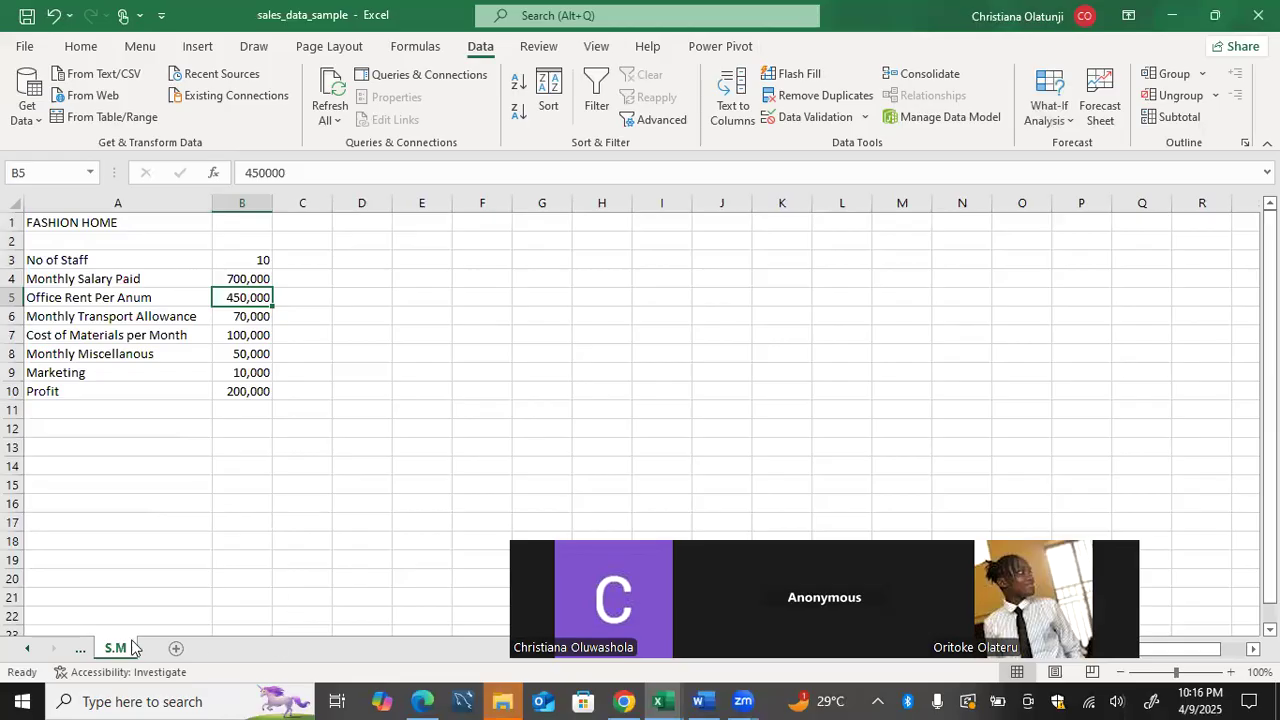
{"action": "left_click", "coordinate": [27, 649]}
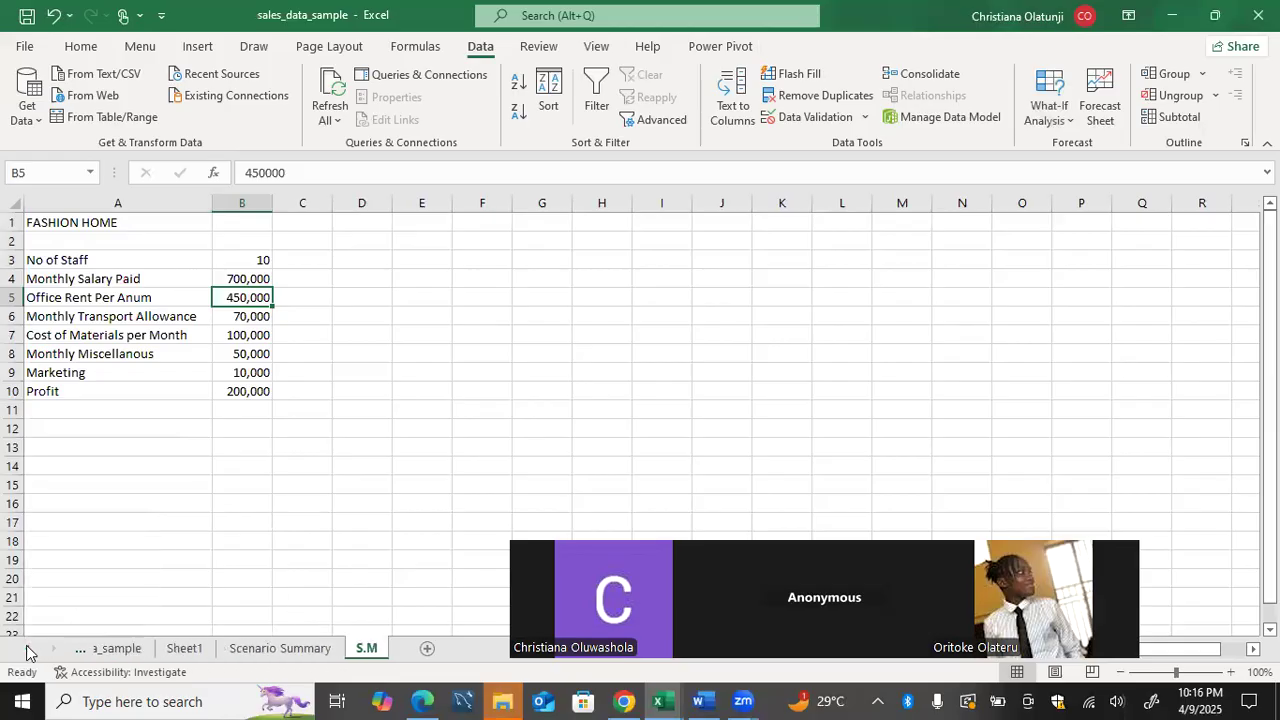
{"action": "left_click", "coordinate": [27, 650]}
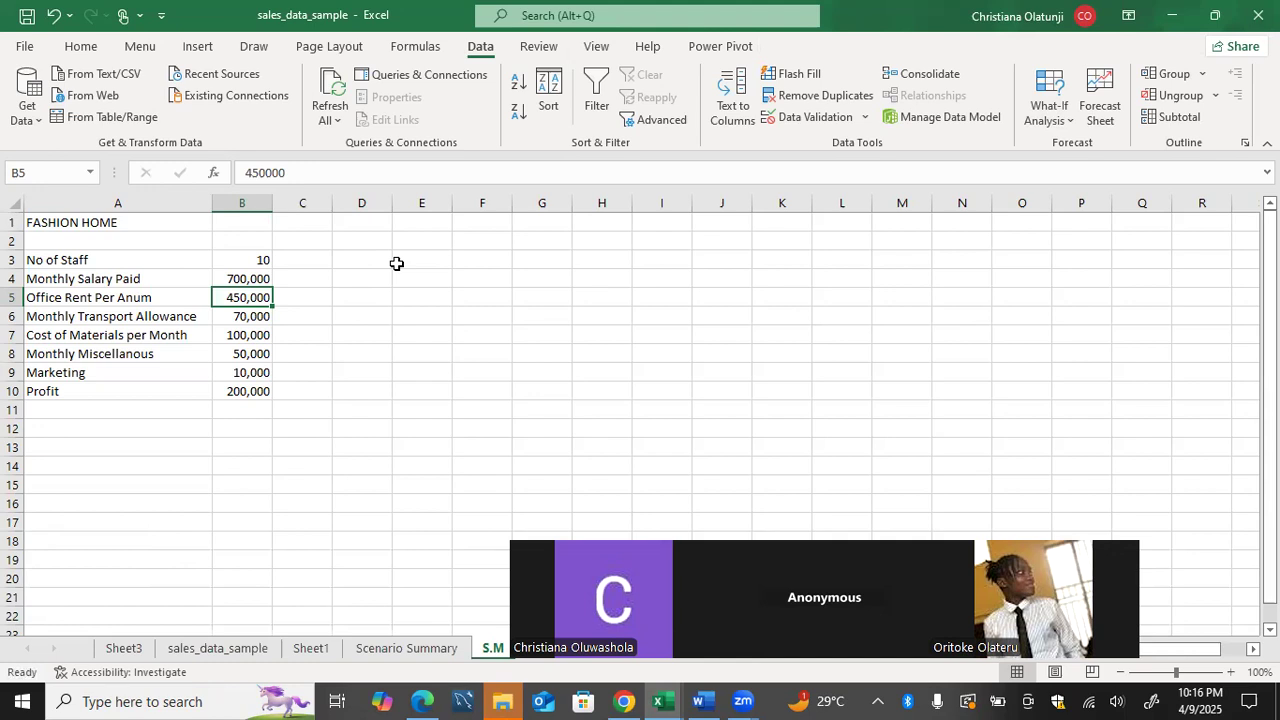
Look through the Fashion Home figures in column B of the S.M sheet, from No of Staff down to Profit.
{"action": "key", "text": "Down"}
{"action": "key", "text": "Down"}
{"action": "key", "text": "Down"}
{"action": "key", "text": "Down"}
{"action": "key", "text": "Down"}
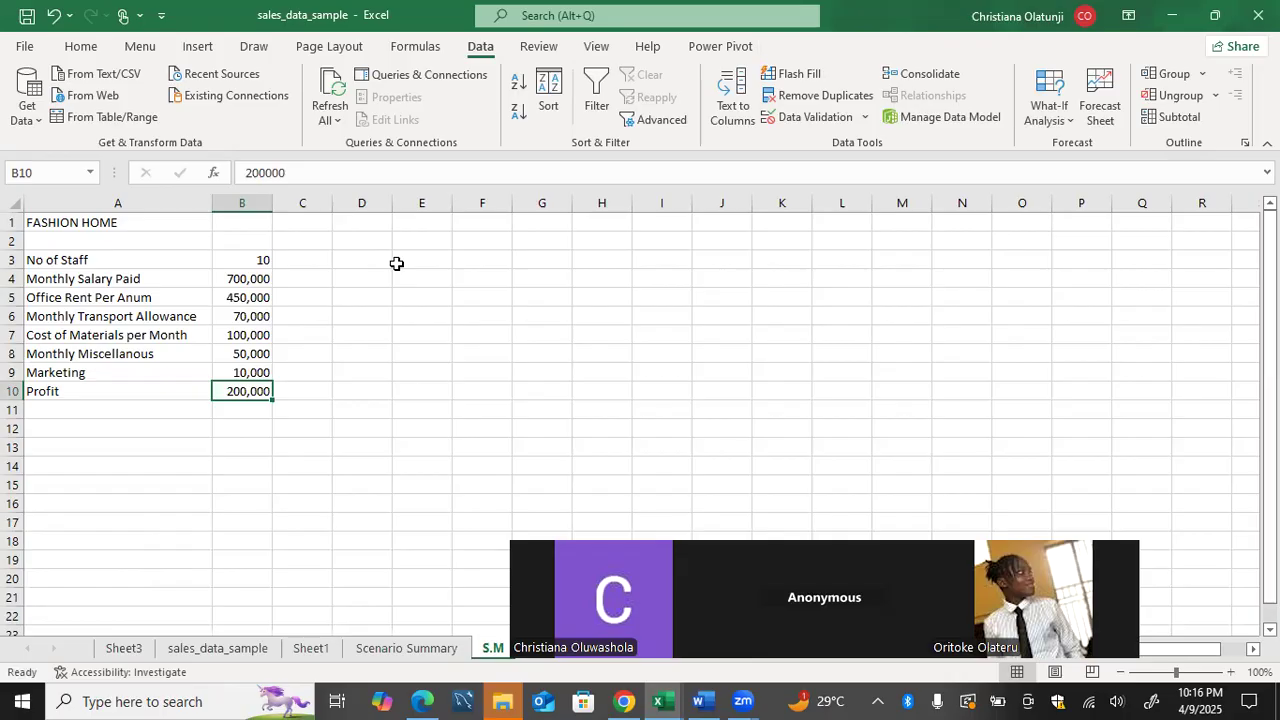
{"action": "left_click_drag", "start_coordinate": [268, 259], "coordinate": [256, 333]}
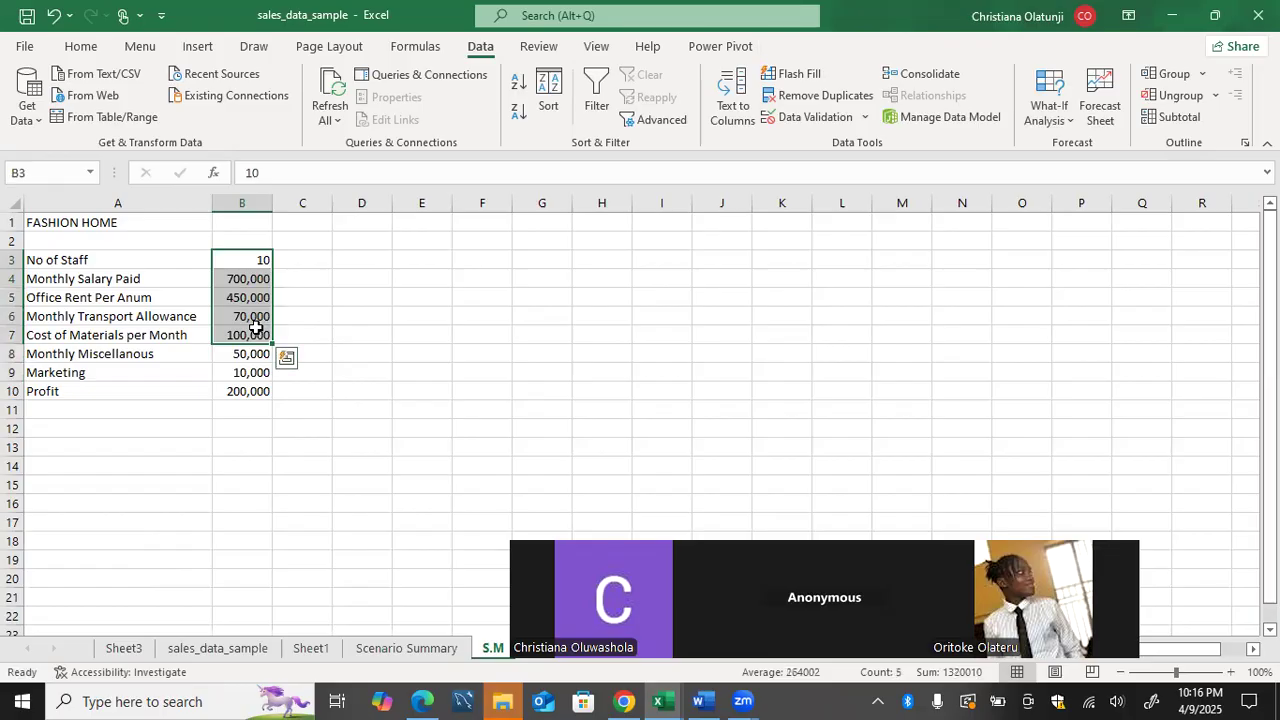
{"action": "left_click", "coordinate": [238, 391]}
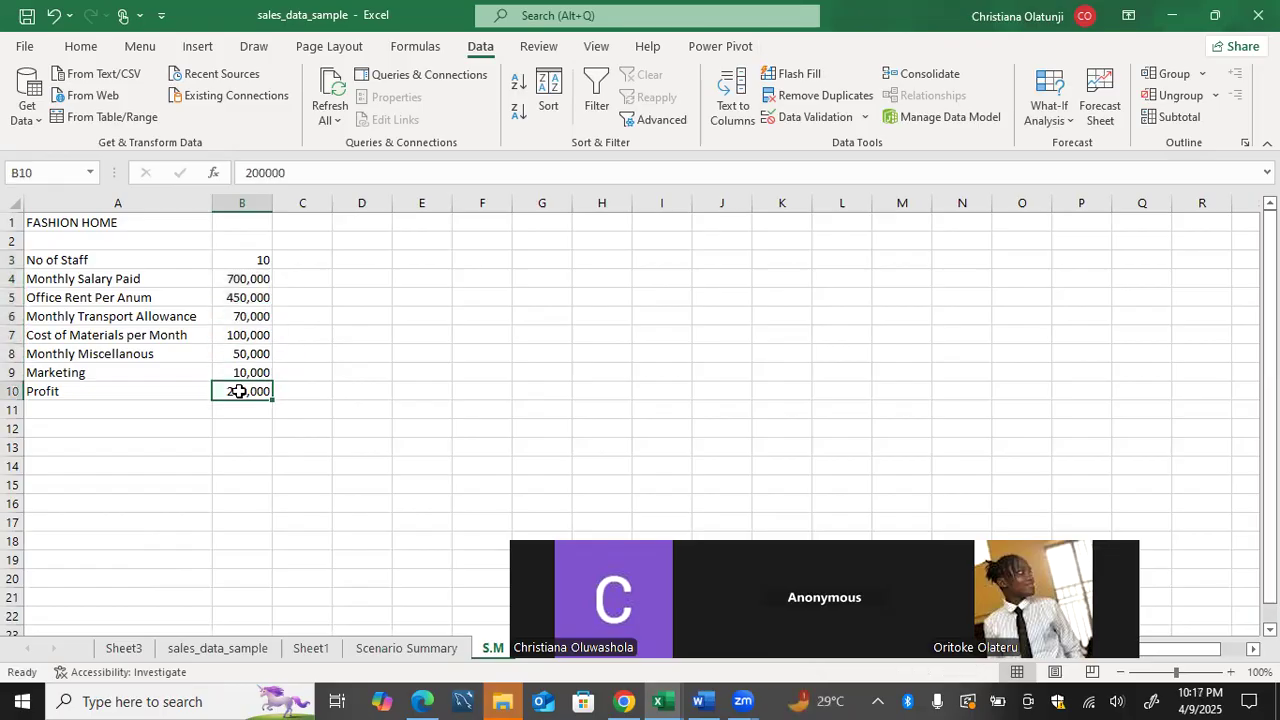
Try filling the Profit value from B10 across to L10, and undo the fill.
{"action": "left_click_drag", "start_coordinate": [268, 392], "coordinate": [856, 404]}
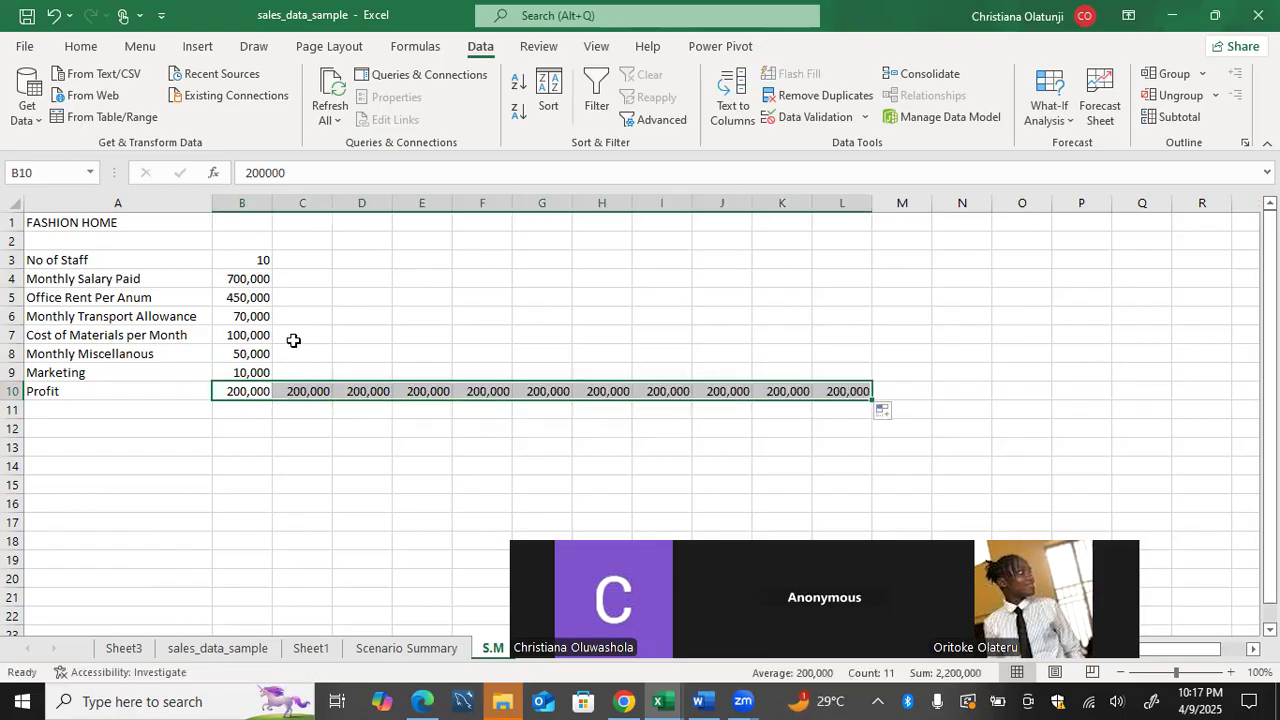
{"action": "key", "text": "ctrl+z"}
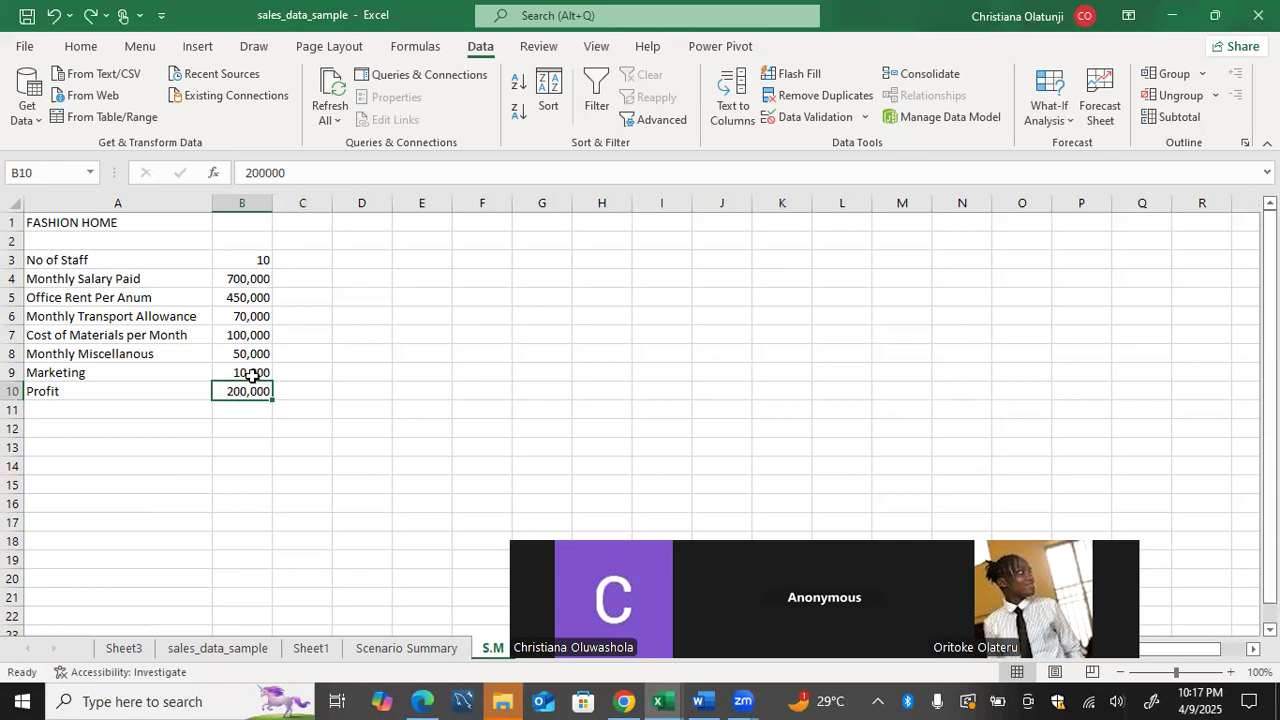
Enter the formula =B7+B8+B9 in cell B13 to add the materials, miscellaneous and marketing costs, and reselect the cell.
{"action": "left_click", "coordinate": [240, 444]}
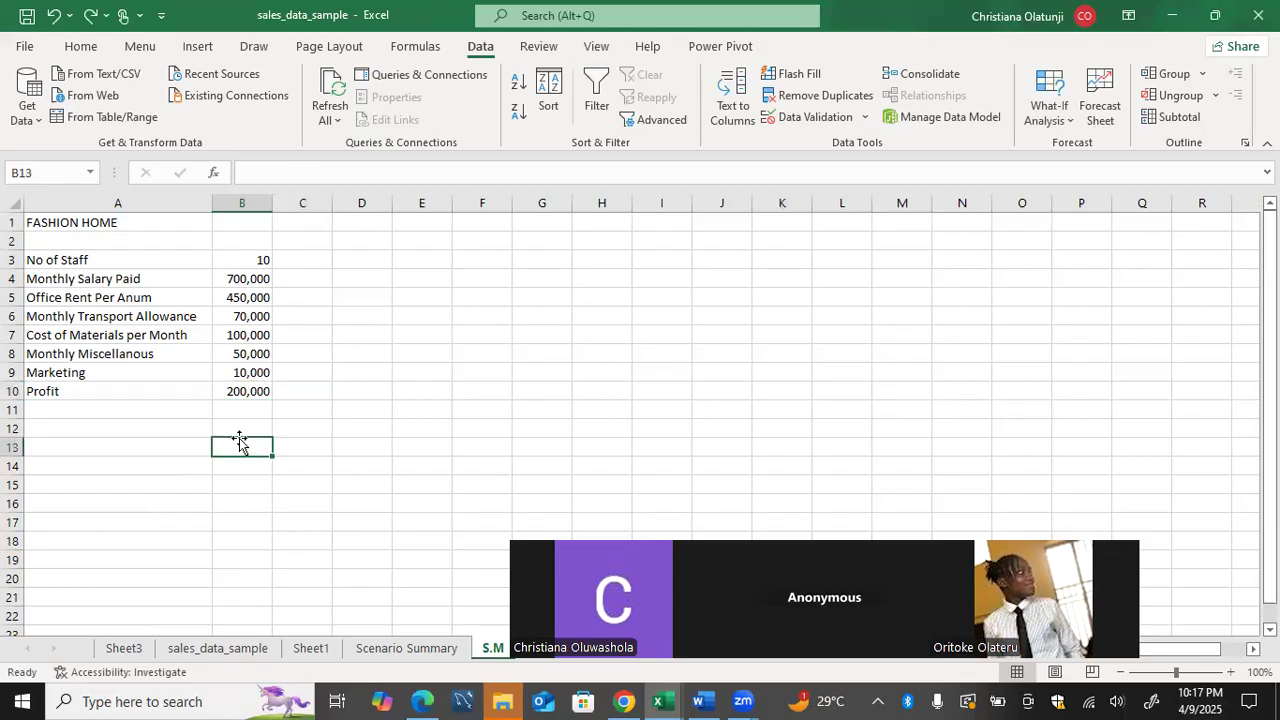
{"action": "type", "text": "="}
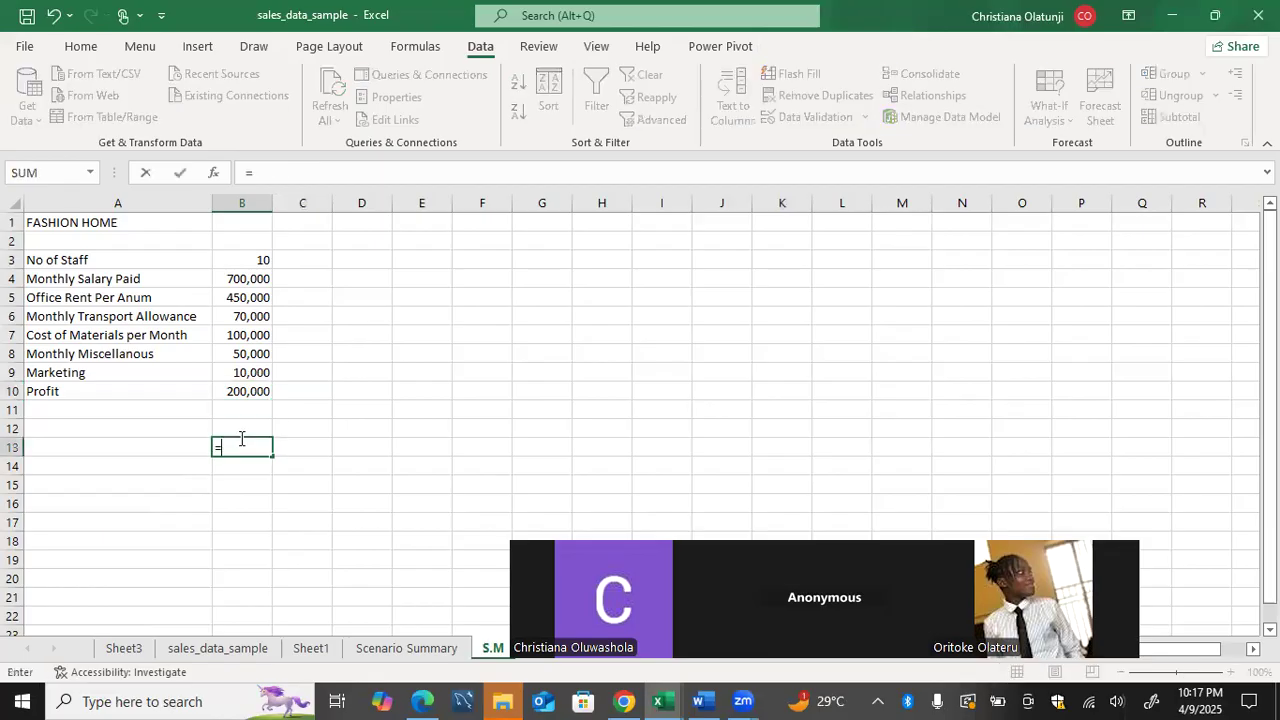
{"action": "left_click", "coordinate": [258, 335]}
{"action": "left_click", "coordinate": [252, 354]}
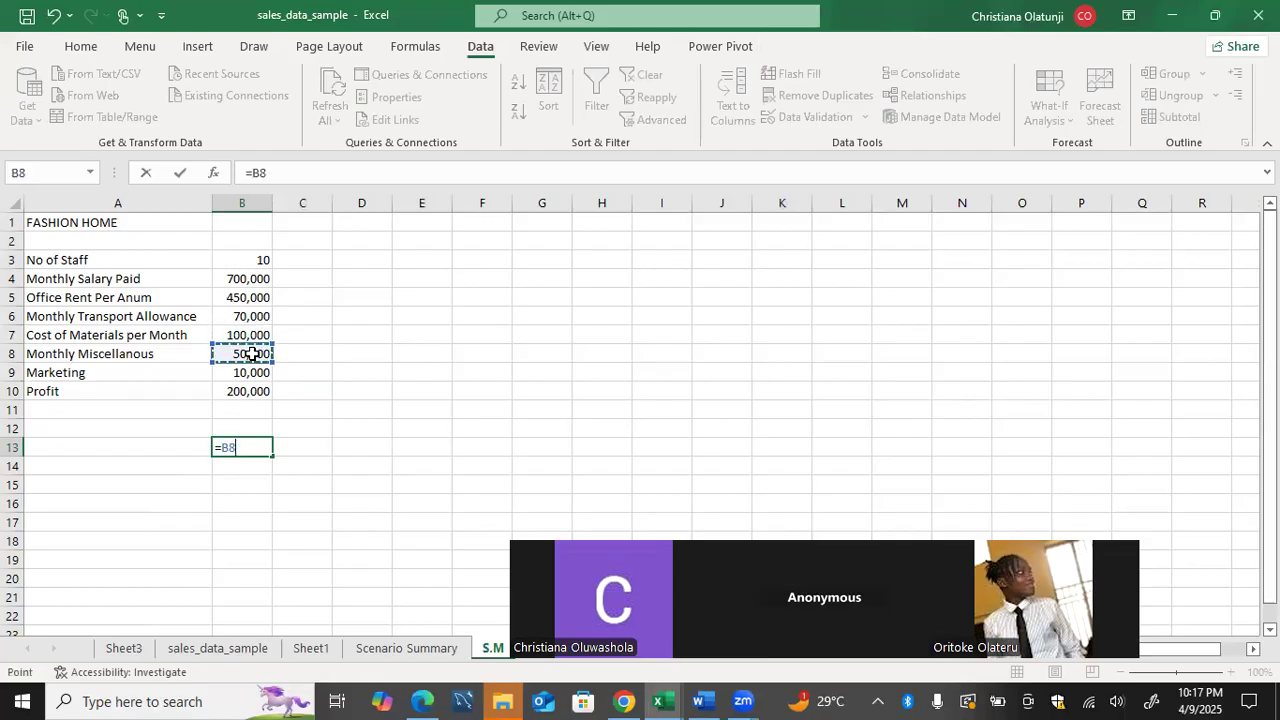
{"action": "left_click", "coordinate": [256, 334]}
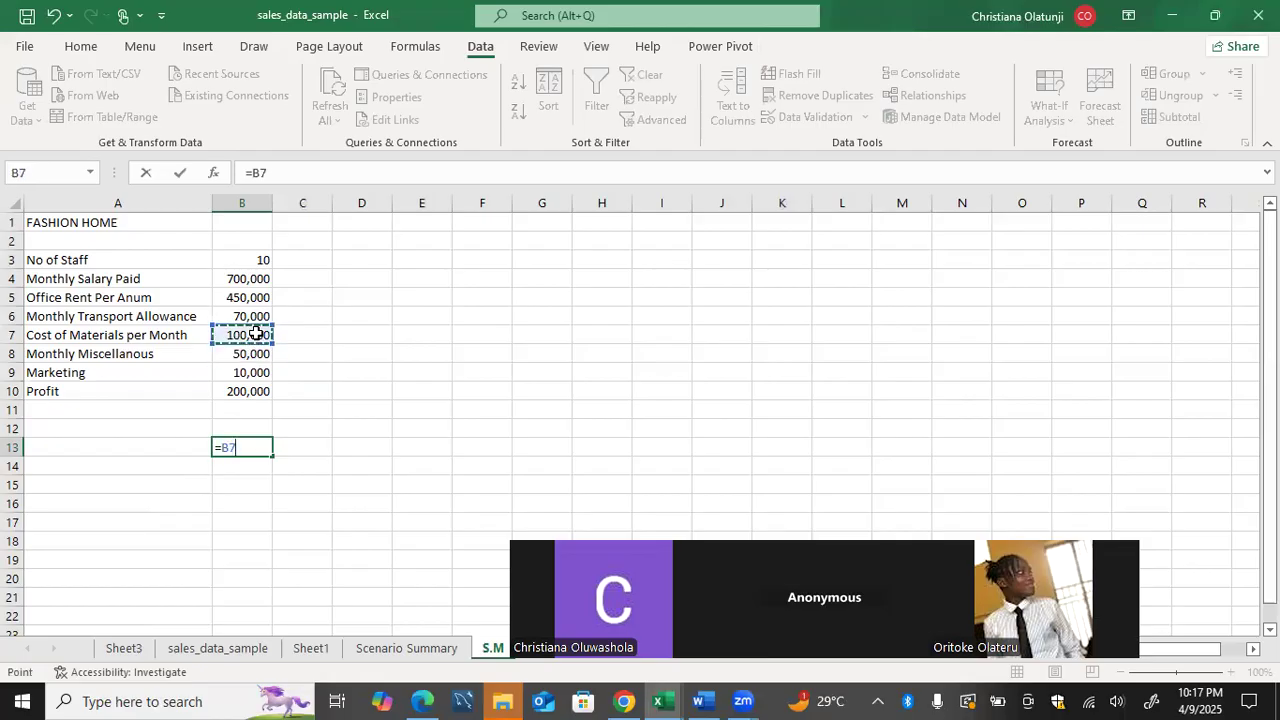
{"action": "type", "text": "+"}
{"action": "left_click", "coordinate": [248, 355]}
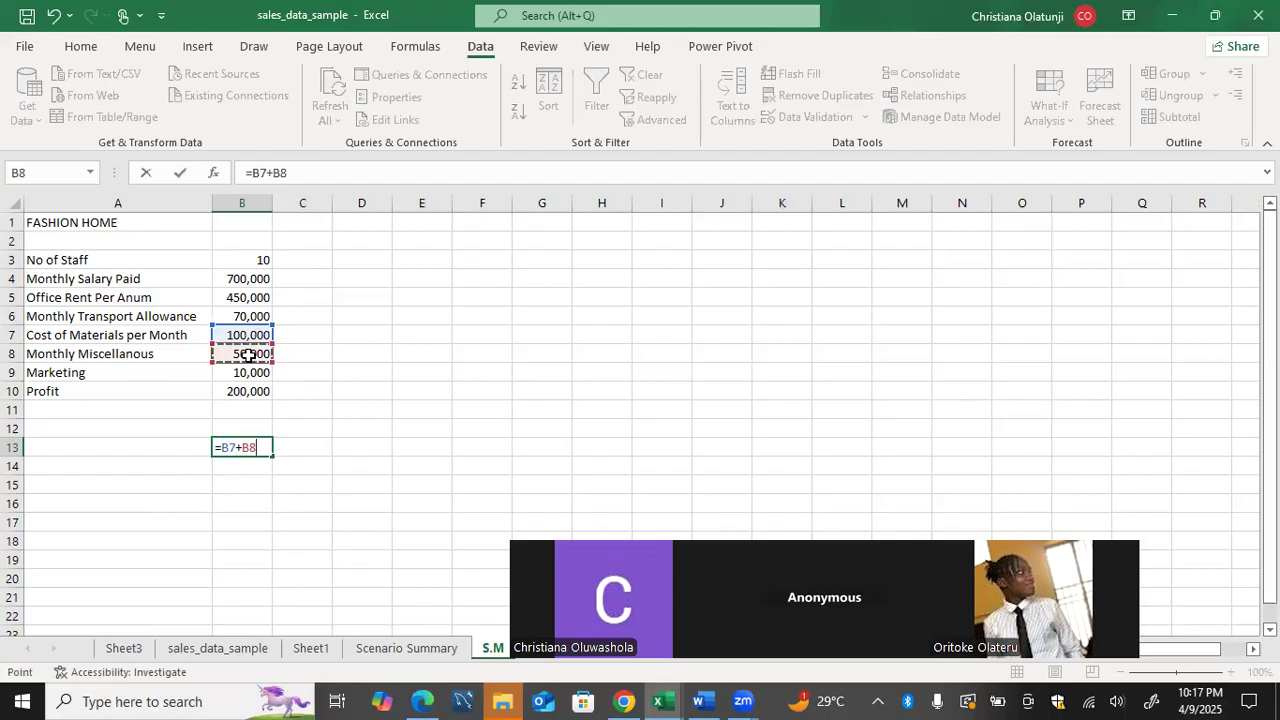
{"action": "type", "text": "+"}
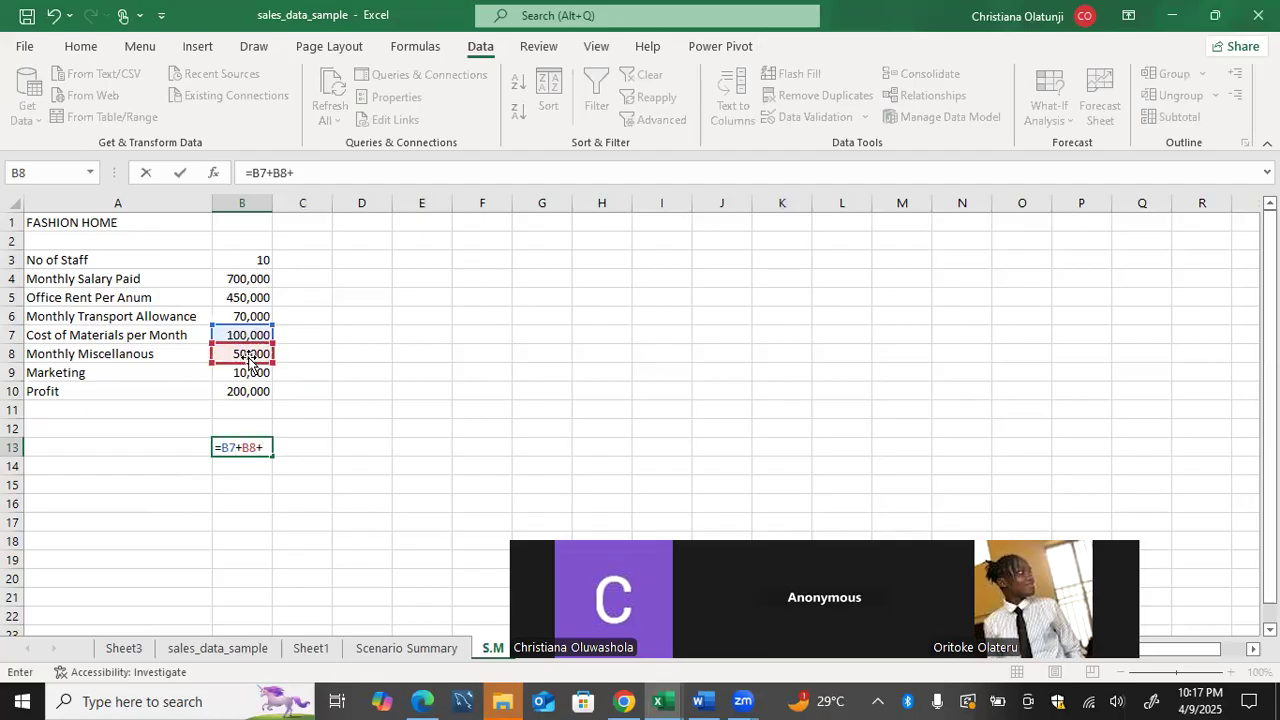
{"action": "left_click", "coordinate": [248, 372]}
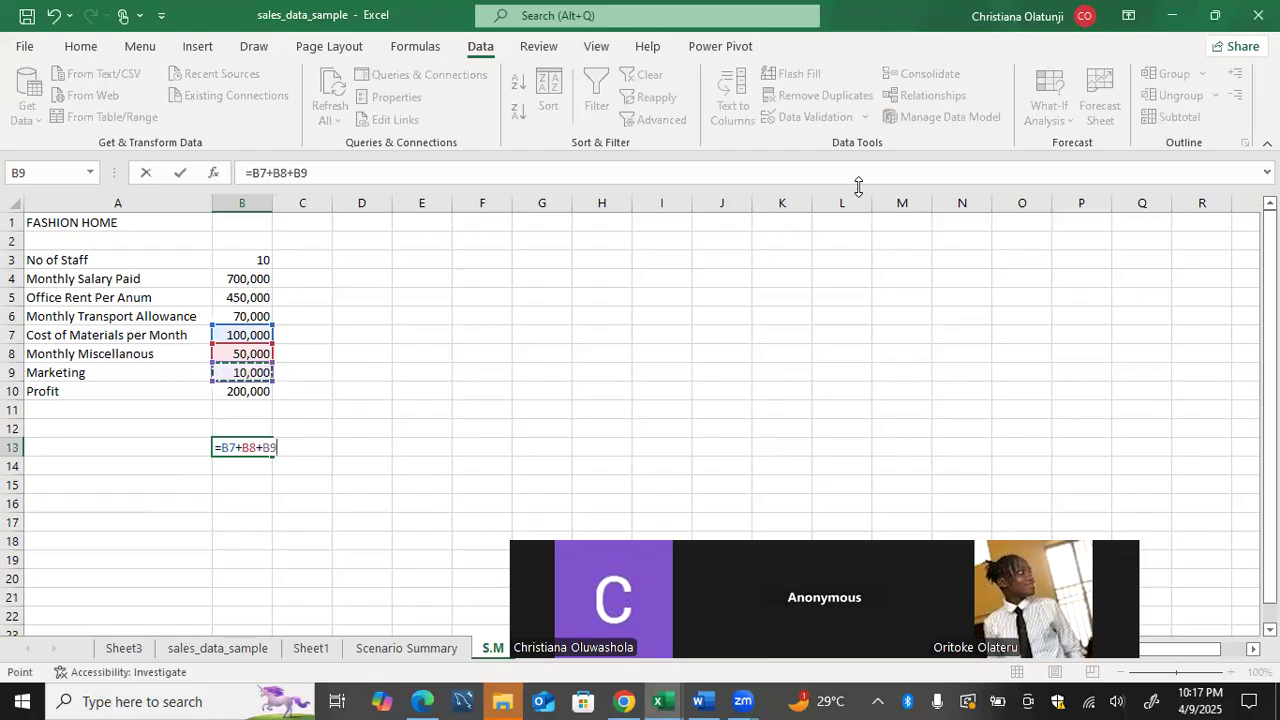
{"action": "key", "text": "Return"}
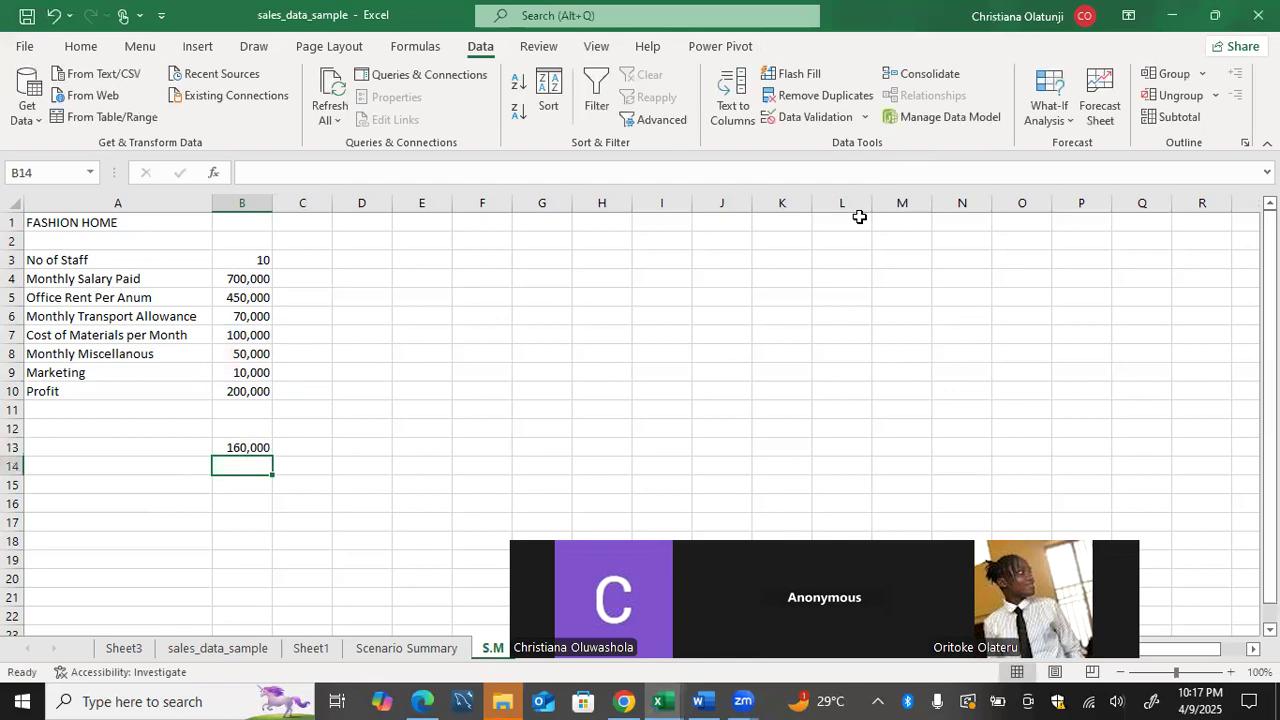
{"action": "left_click", "coordinate": [257, 447]}
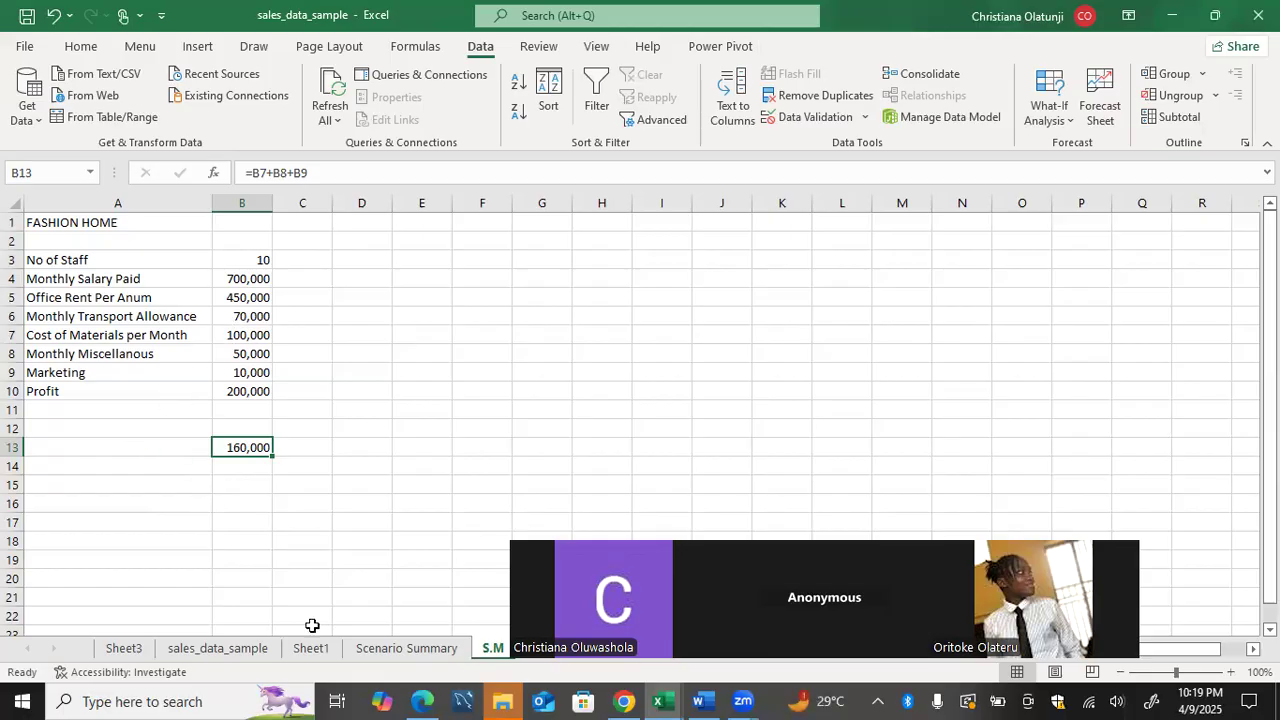
Switch to Word to review modules 7 to 10 of the course outline, and return to Excel's sales_data_sample sheet.
{"action": "left_click", "coordinate": [704, 701]}
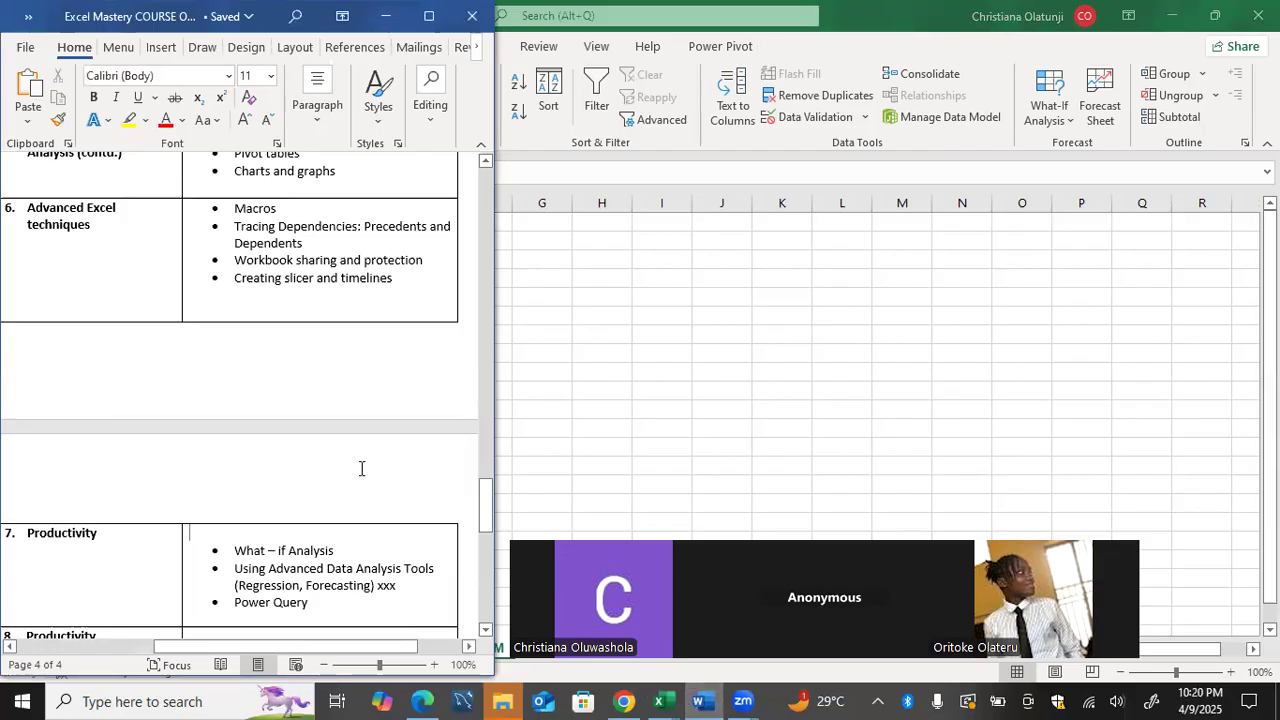
{"action": "scroll", "coordinate": [363, 466], "scroll_direction": "down", "scroll_amount": 1}
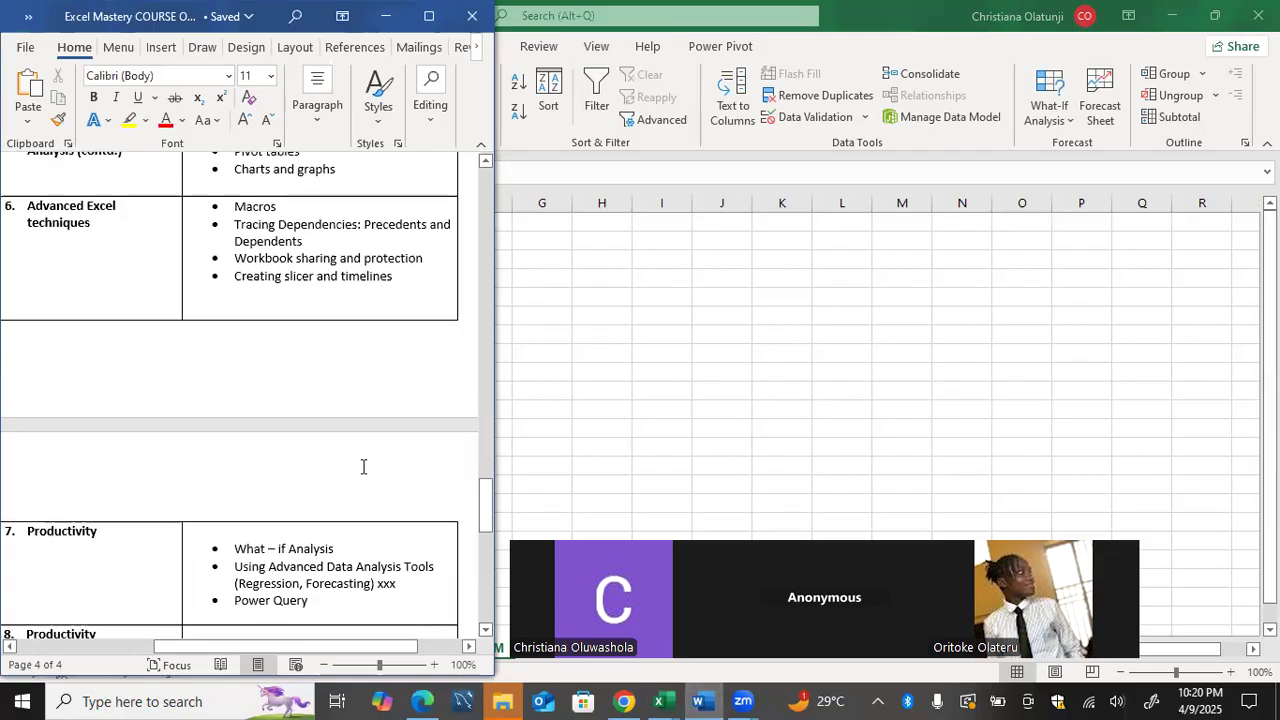
{"action": "left_click", "coordinate": [333, 598]}
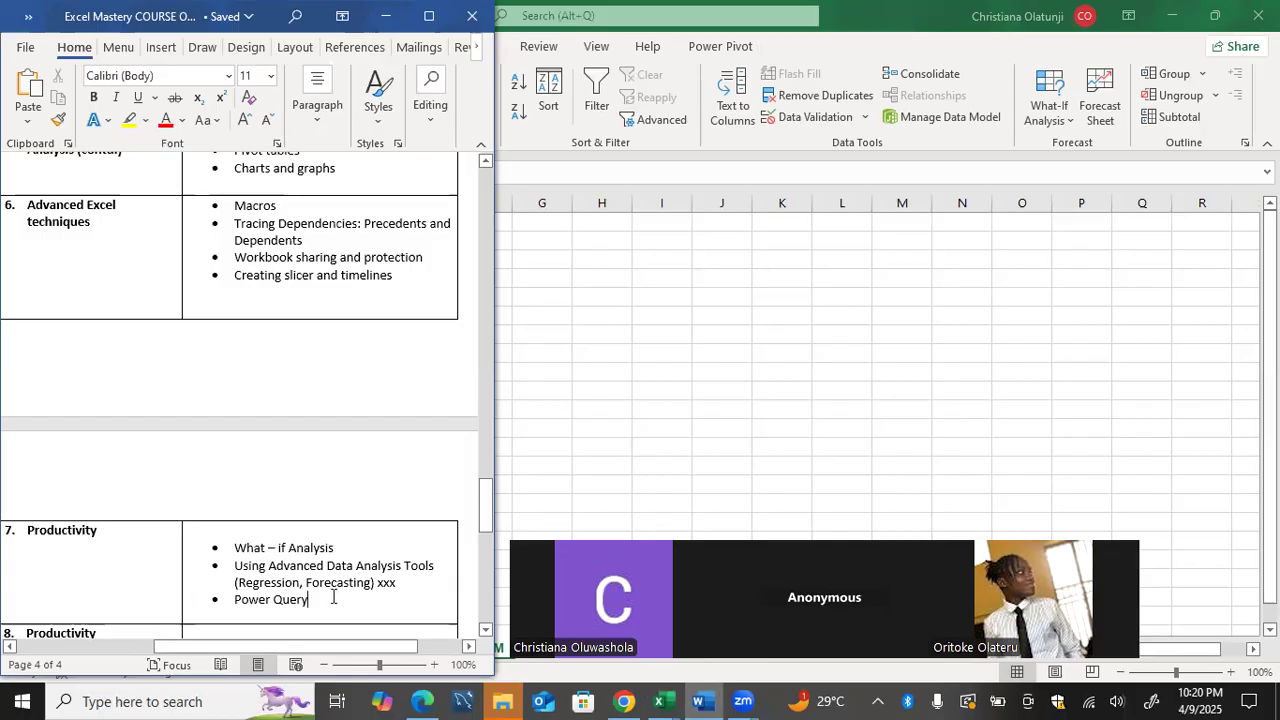
{"action": "scroll", "coordinate": [333, 597], "scroll_direction": "down", "scroll_amount": 3}
{"action": "scroll", "coordinate": [333, 597], "scroll_direction": "down", "scroll_amount": 1}
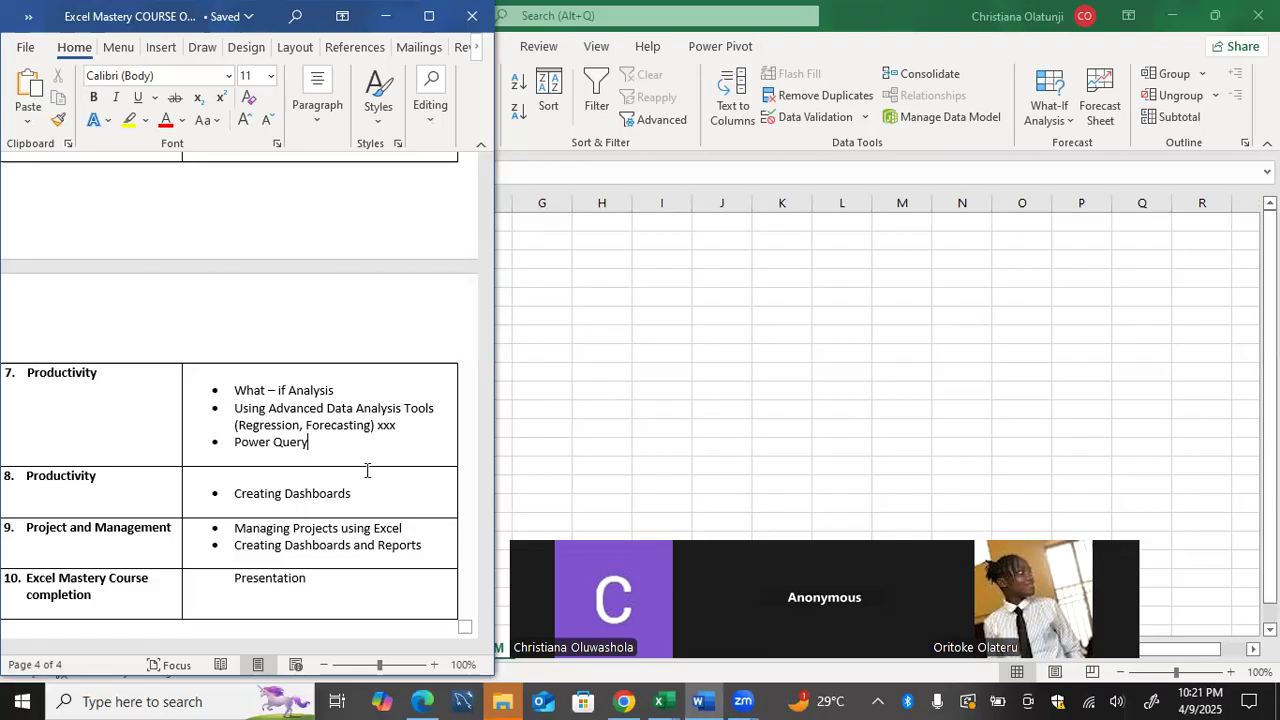
{"action": "left_click", "coordinate": [594, 406]}
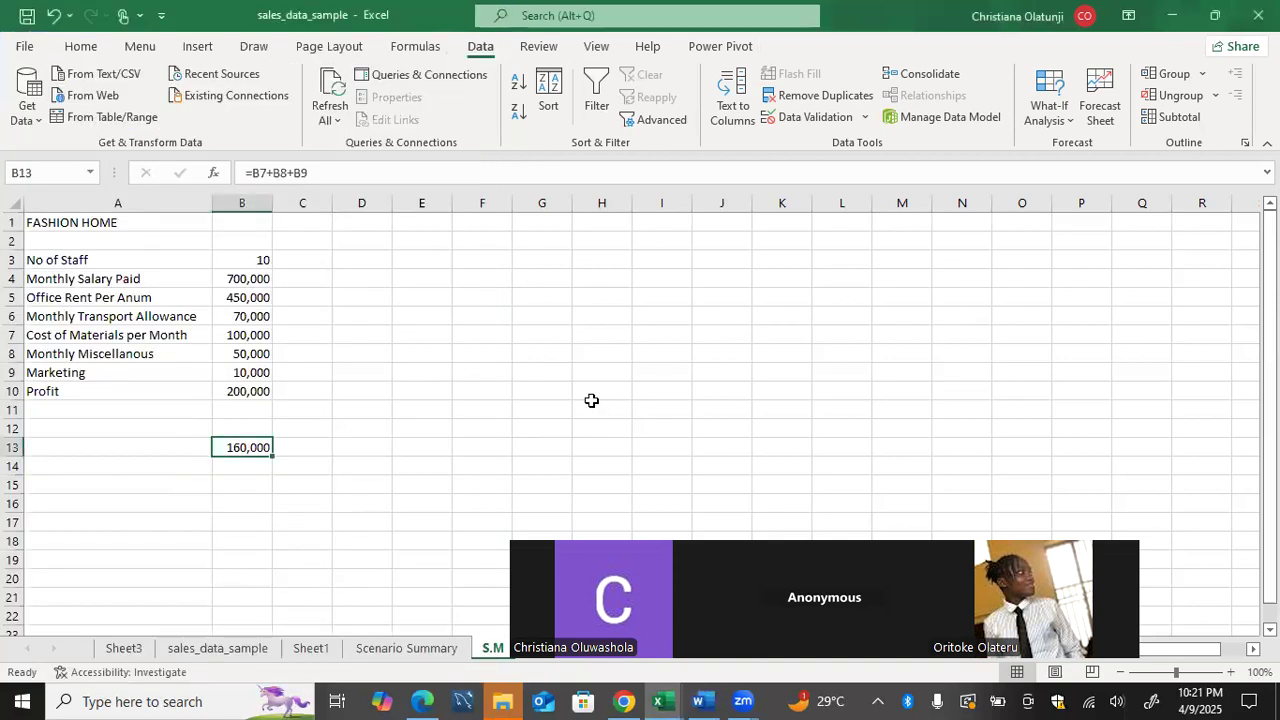
{"action": "left_click", "coordinate": [186, 652]}
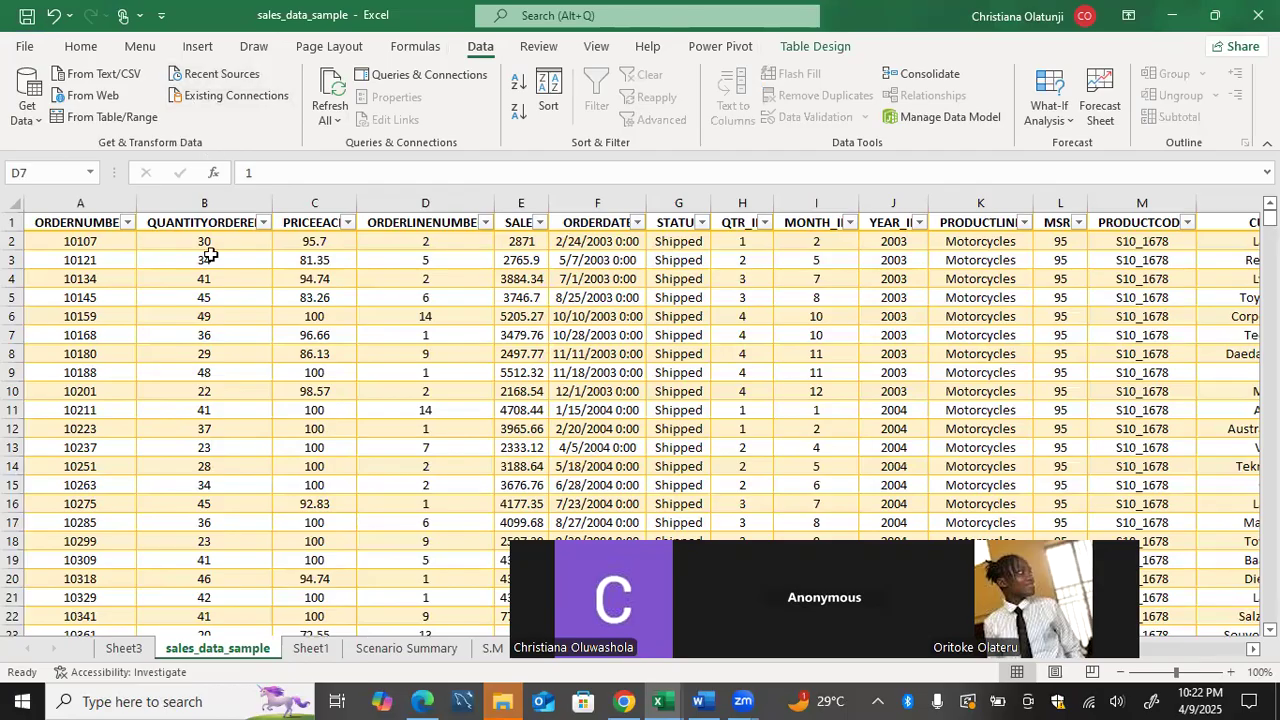
Create a new blank workbook.
{"action": "left_click", "coordinate": [26, 47]}
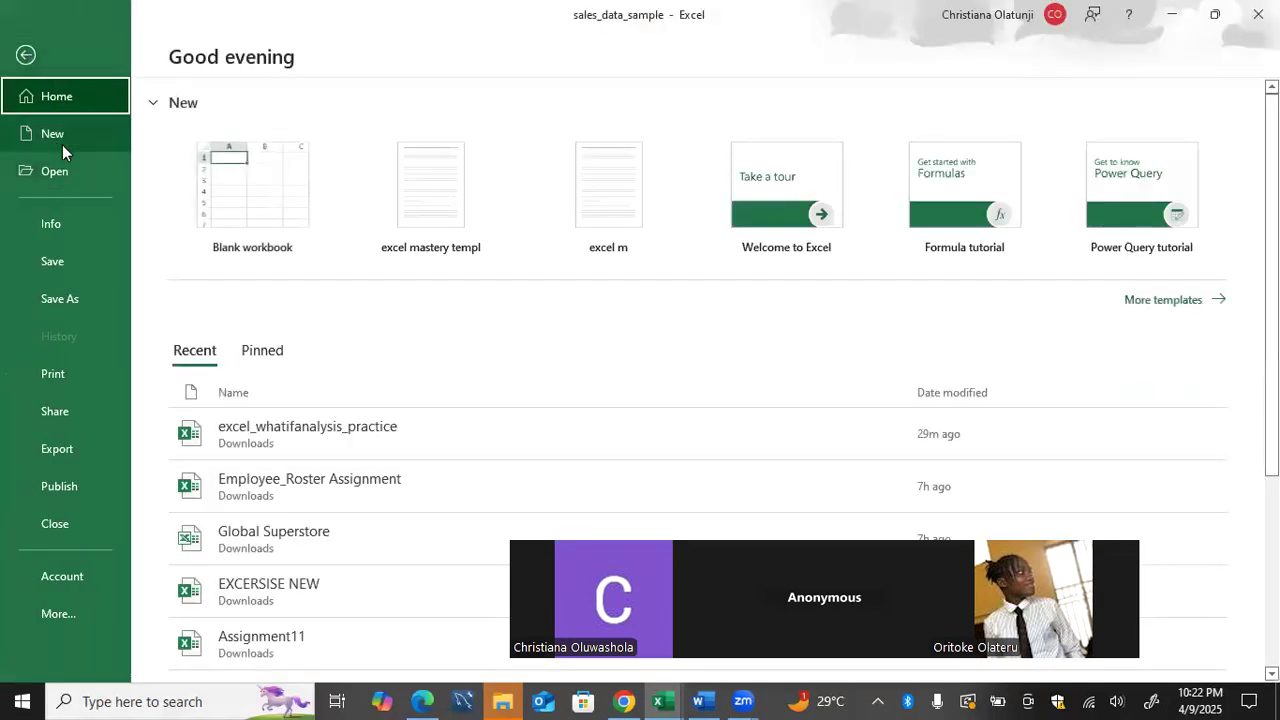
{"action": "left_click", "coordinate": [62, 144]}
{"action": "left_click", "coordinate": [218, 275]}
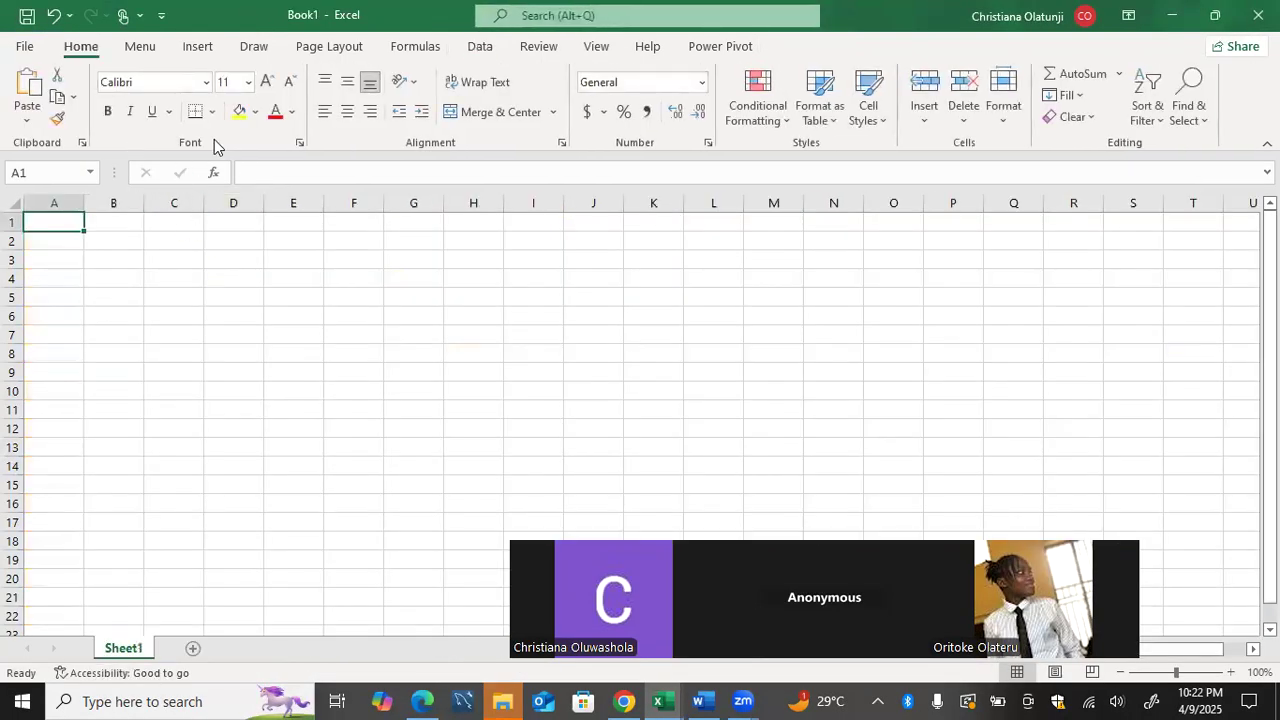
Get data from the Excel workbook social_media_entertainment_data in the Desktop's Datasets folder.
{"action": "left_click", "coordinate": [481, 48]}
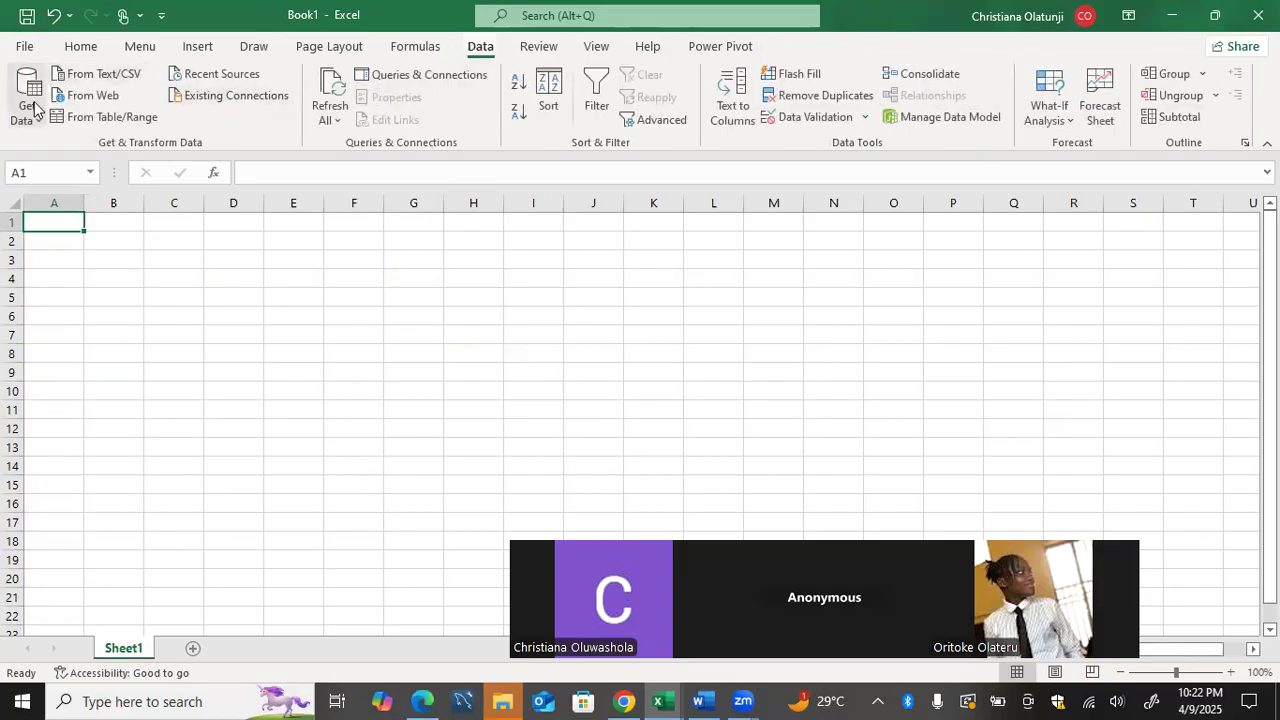
{"action": "left_click", "coordinate": [36, 108]}
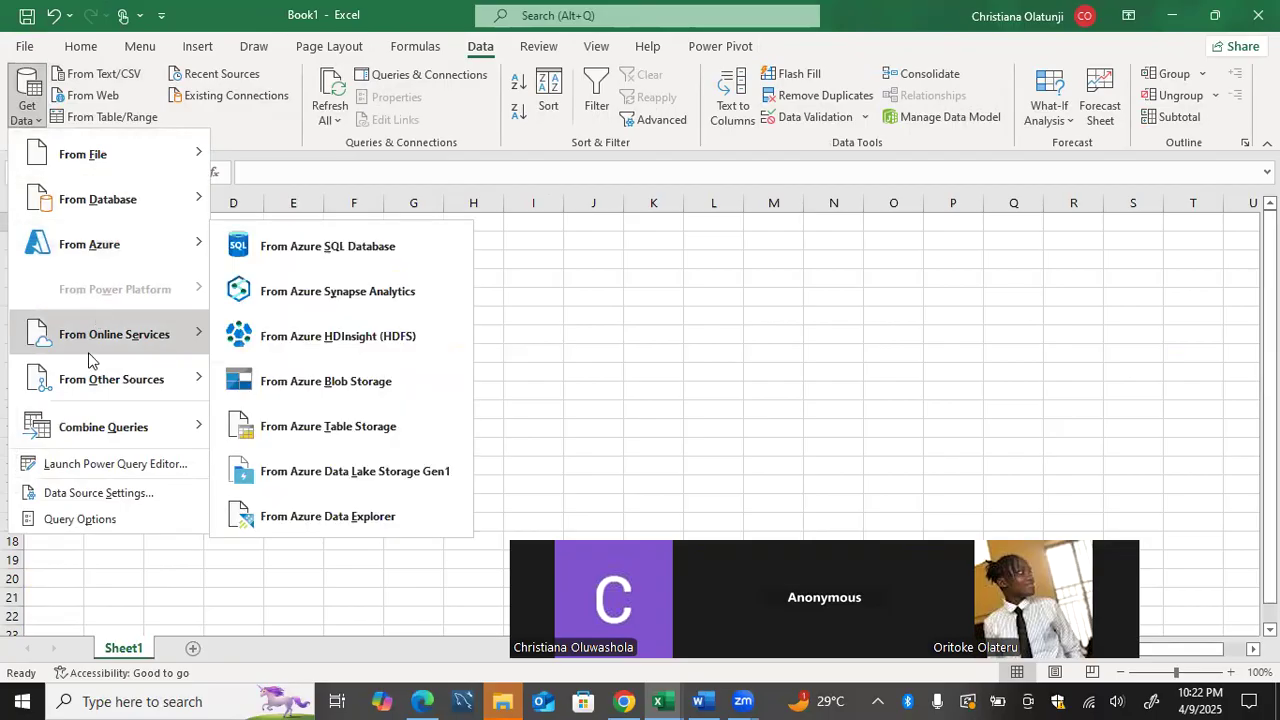
{"action": "mouse_move", "coordinate": [125, 170]}
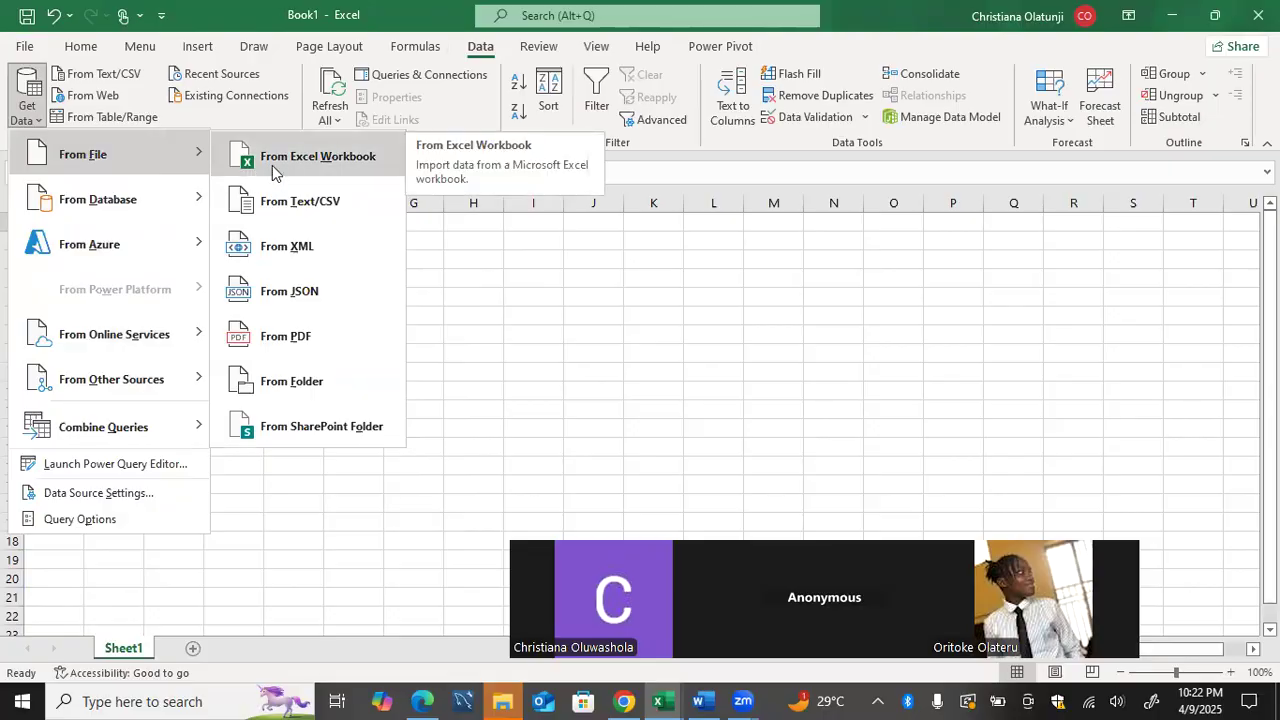
{"action": "left_click", "coordinate": [272, 165]}
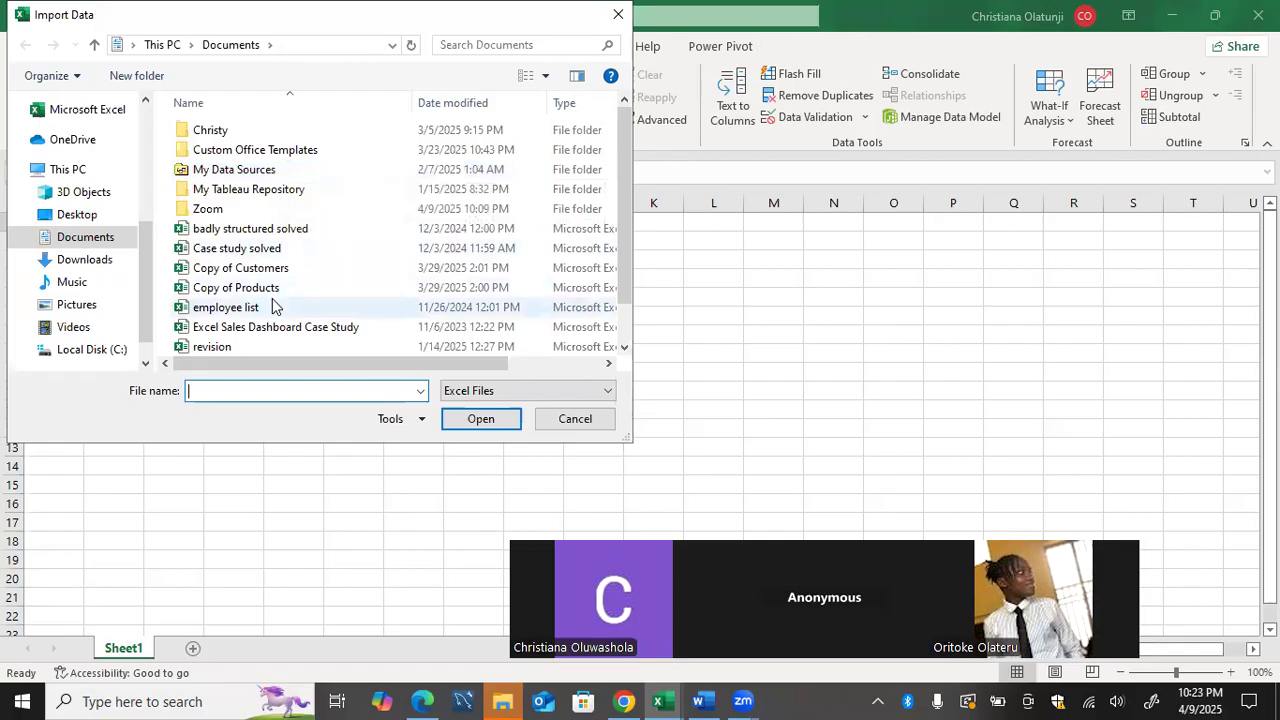
{"action": "scroll", "coordinate": [275, 306], "scroll_direction": "down", "scroll_amount": 1}
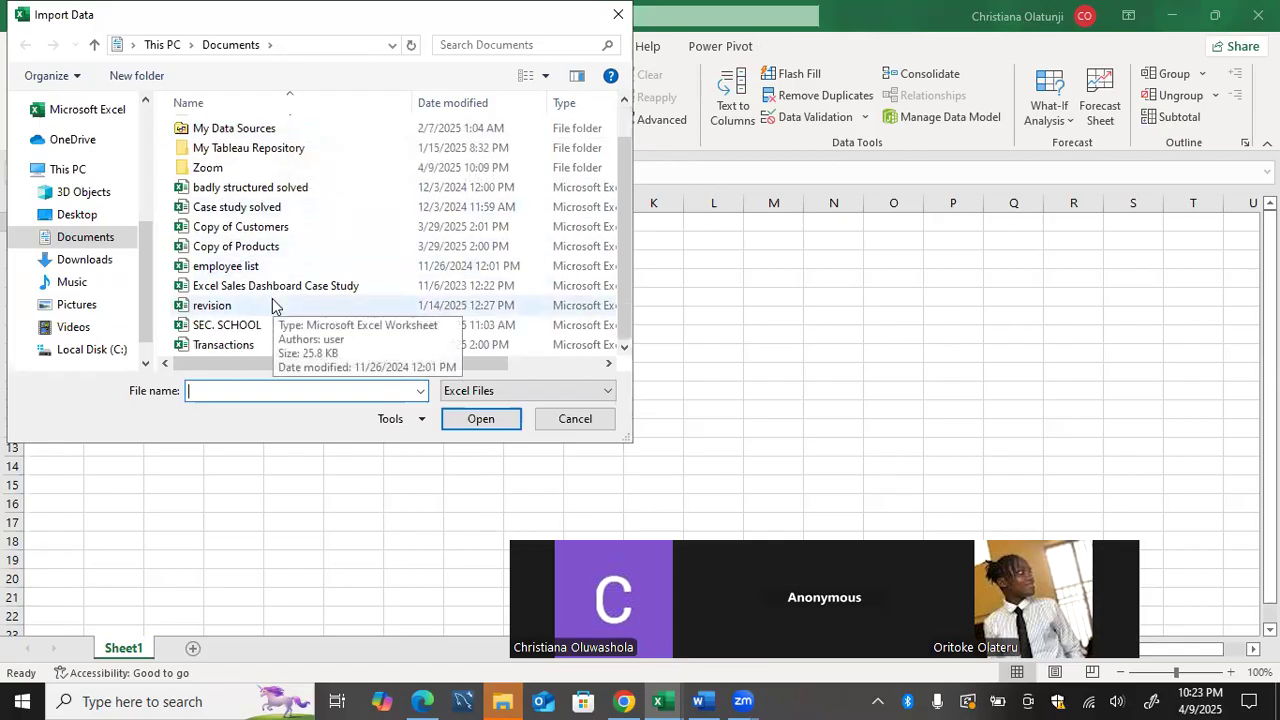
{"action": "left_click", "coordinate": [116, 212]}
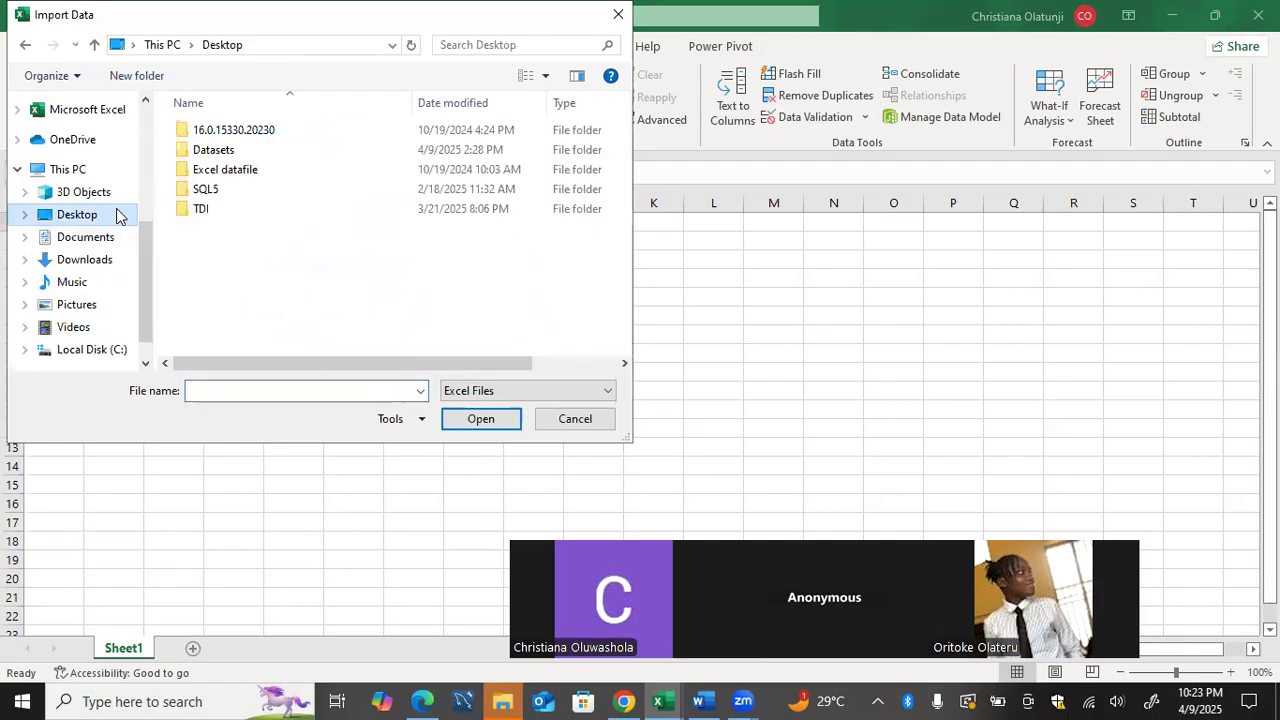
{"action": "left_click", "coordinate": [224, 155]}
{"action": "double_click", "coordinate": [224, 156]}
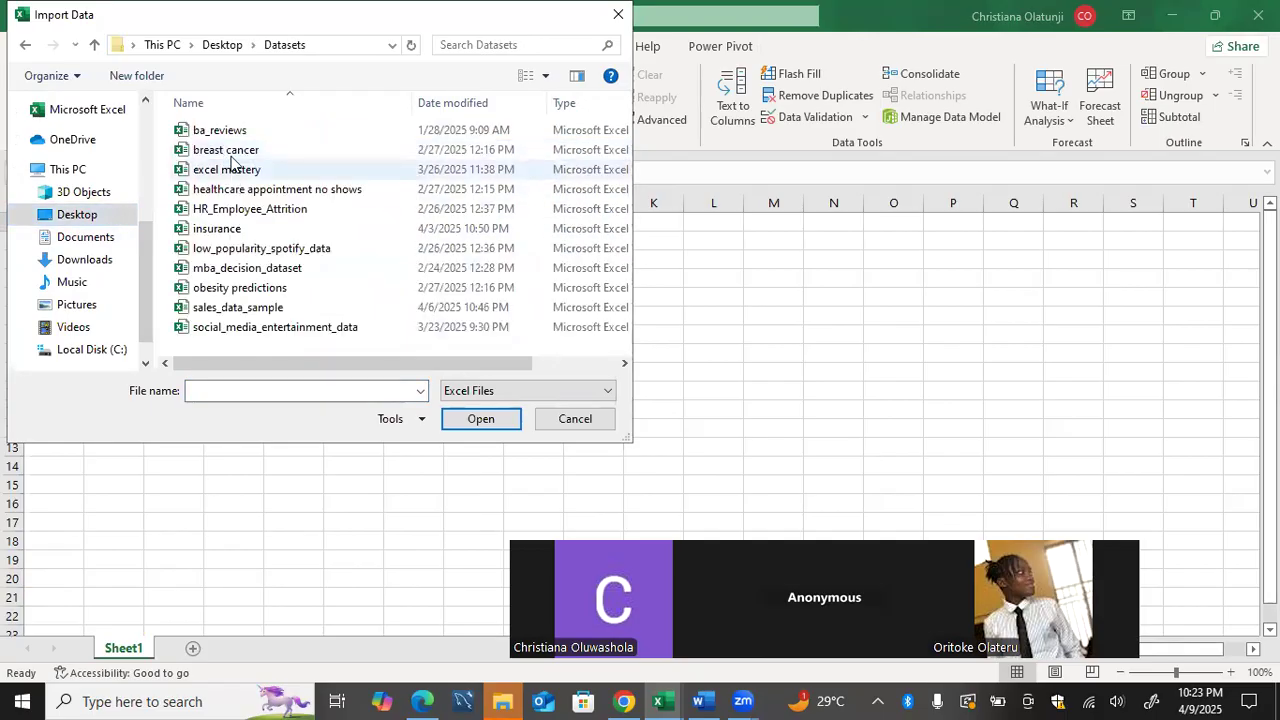
{"action": "left_click", "coordinate": [256, 311]}
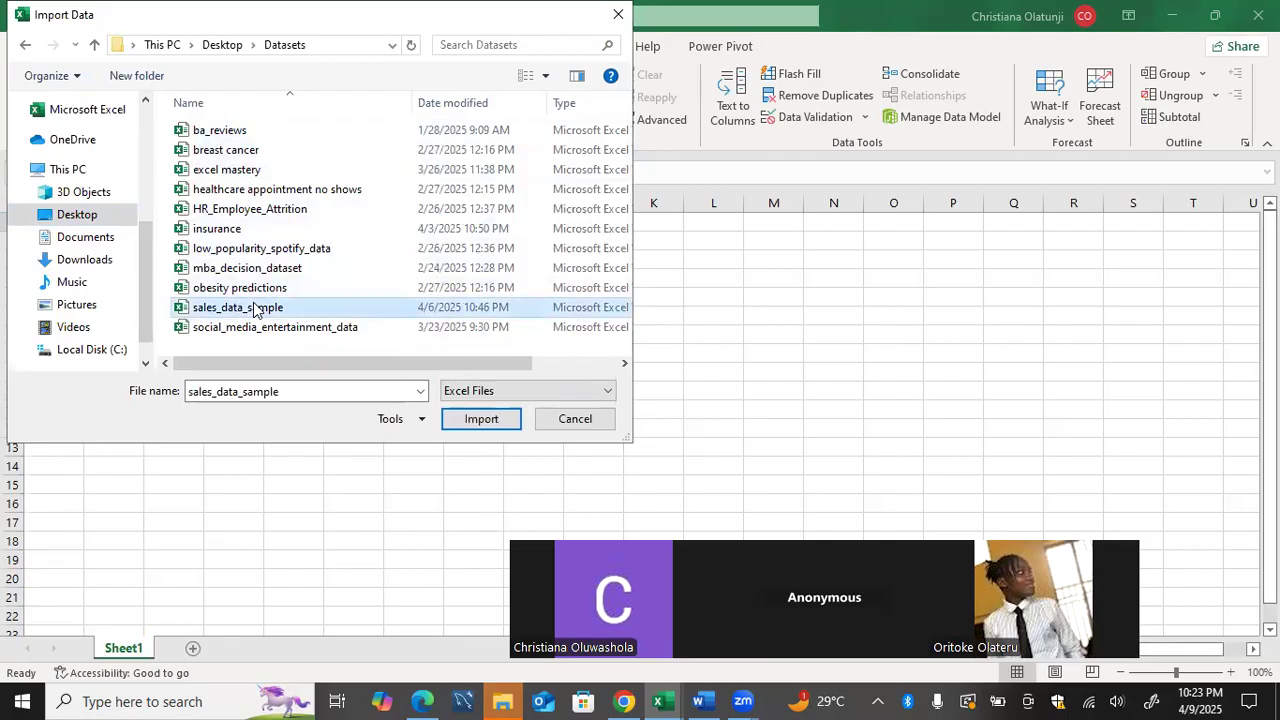
{"action": "left_click", "coordinate": [274, 332]}
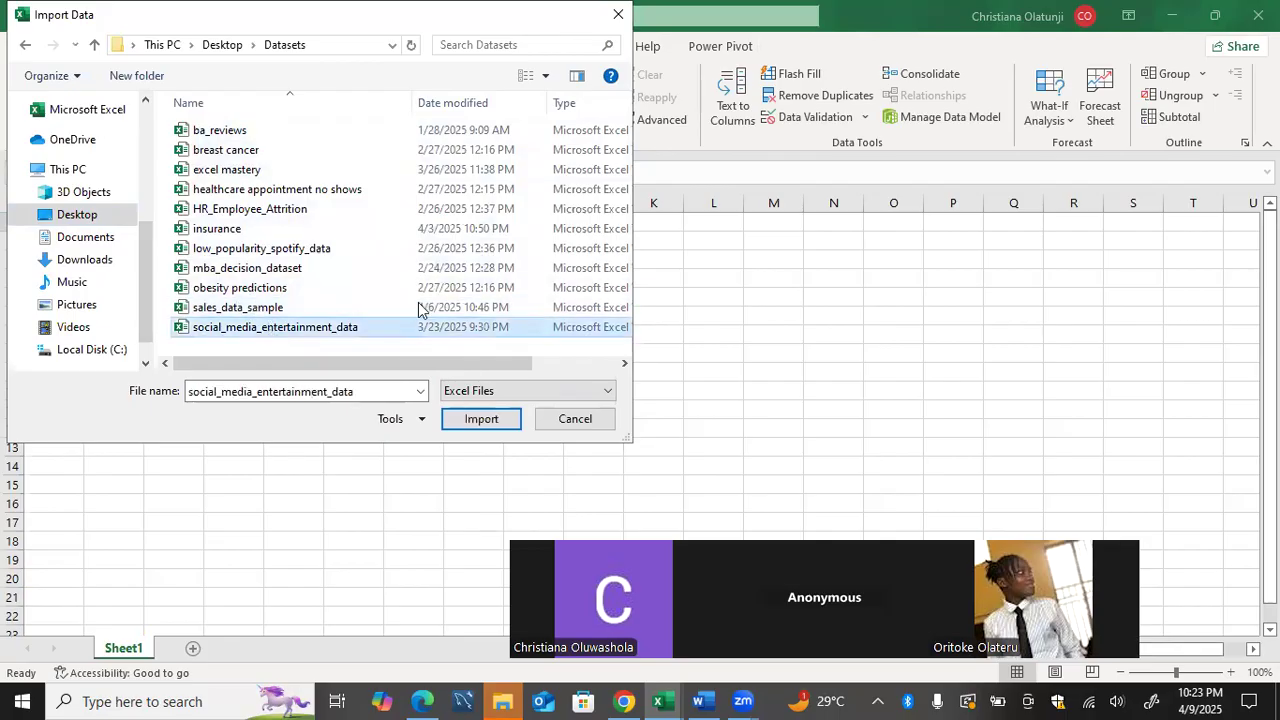
{"action": "left_click", "coordinate": [478, 419]}
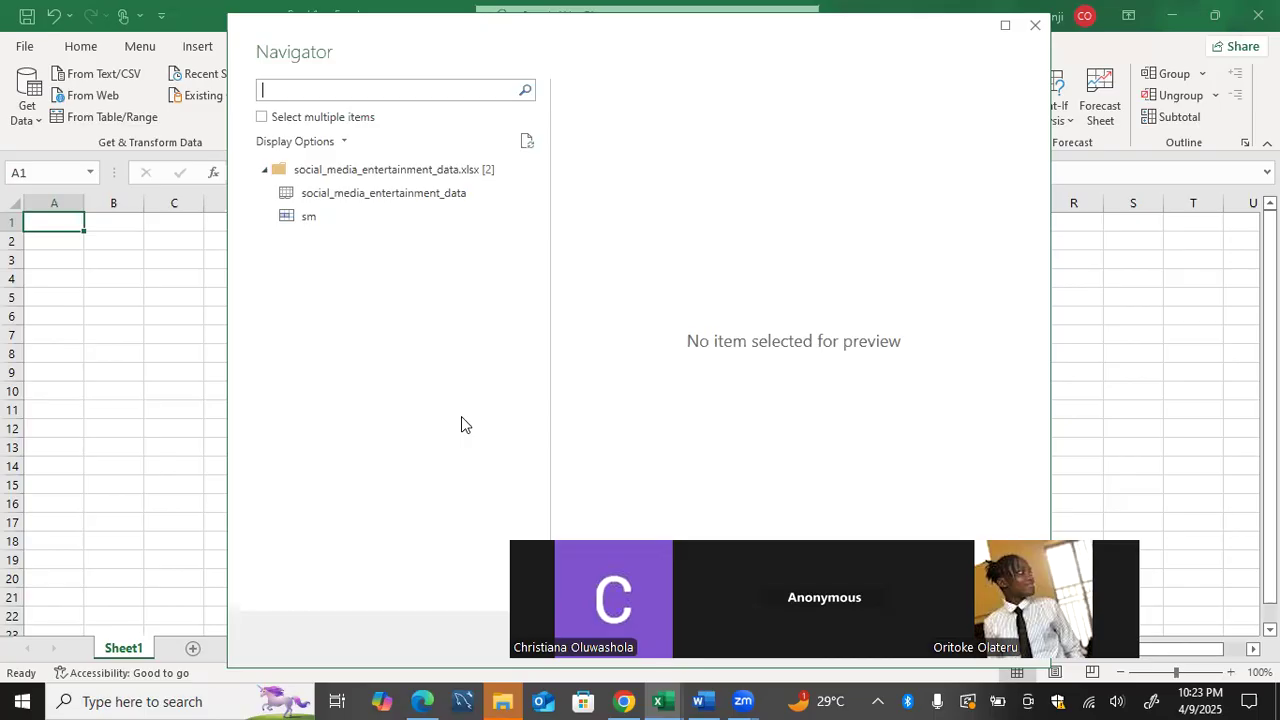
Enable selecting multiple items, choose only the social_media_entertainment_data sheet without sm, and open it for transformation in Power Query.
{"action": "left_click", "coordinate": [263, 118]}
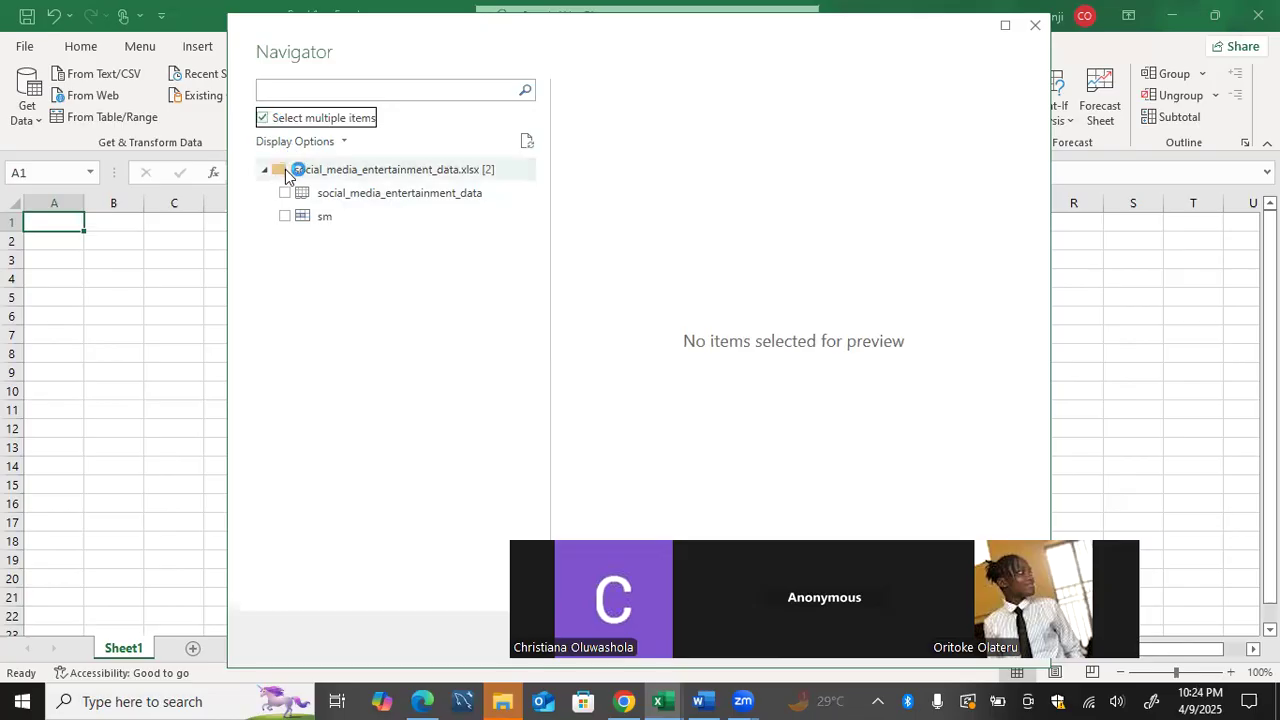
{"action": "left_click", "coordinate": [285, 194]}
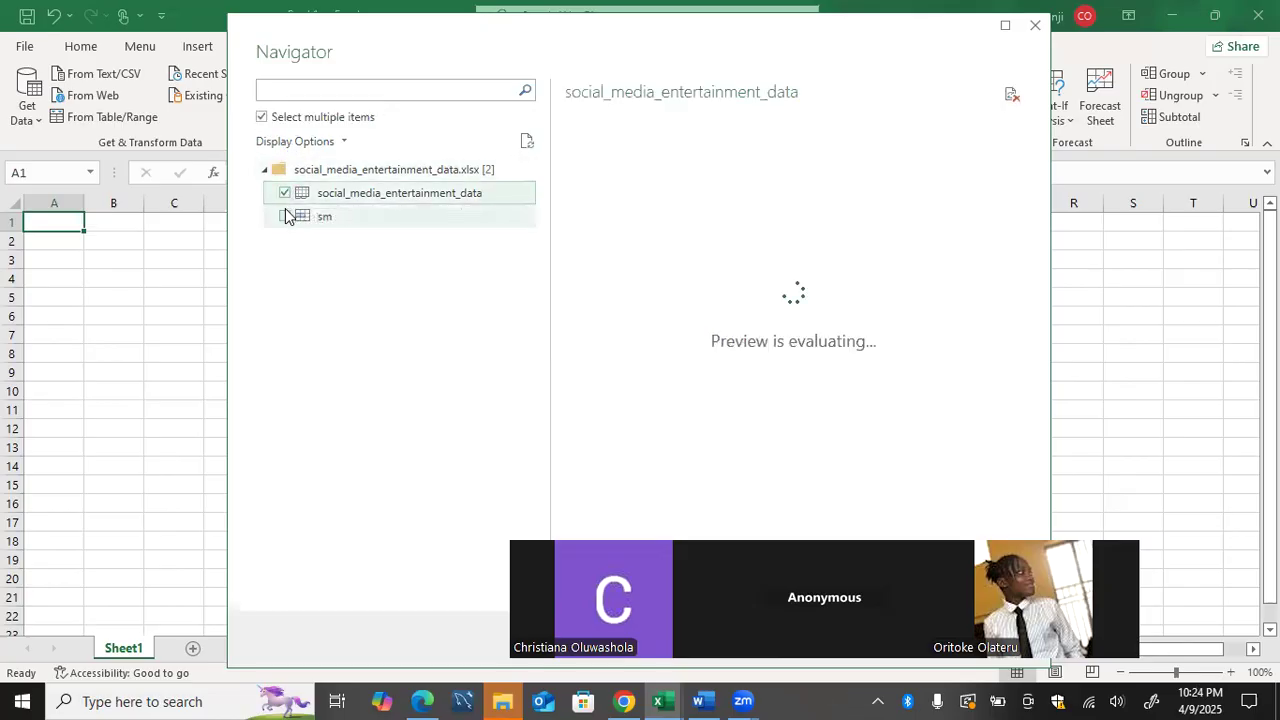
{"action": "left_click", "coordinate": [300, 216]}
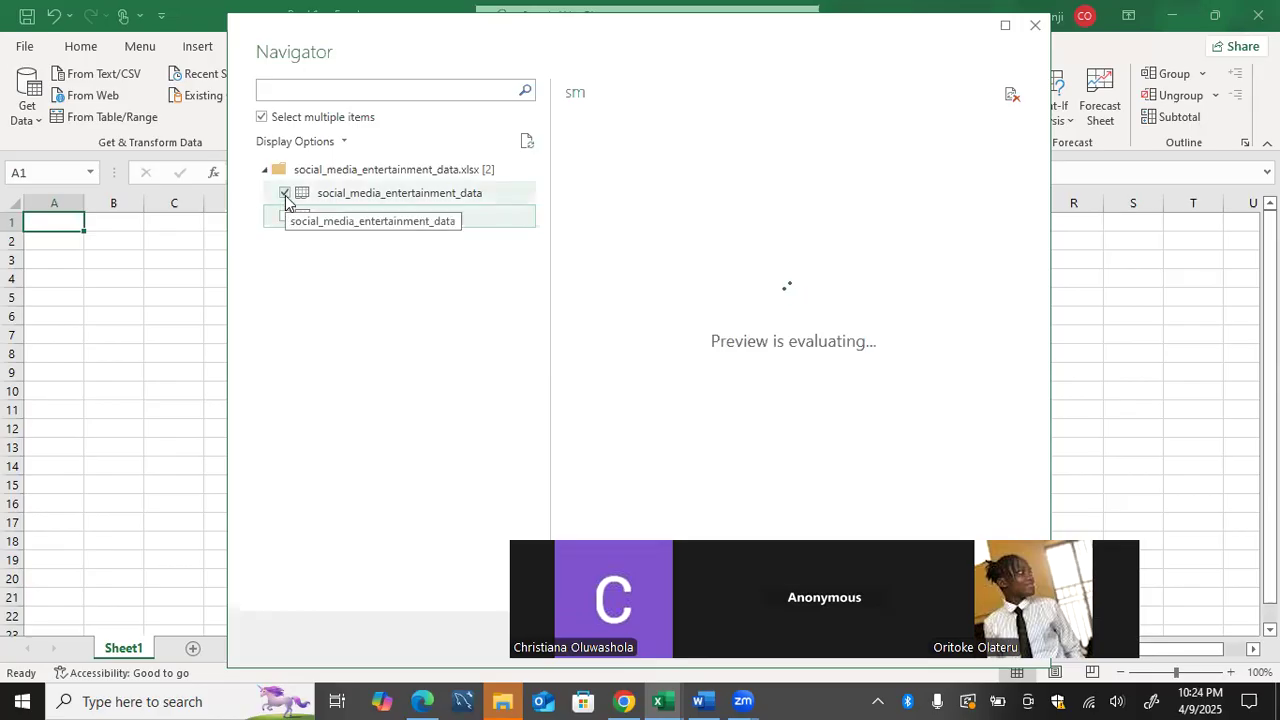
{"action": "left_click", "coordinate": [285, 195]}
{"action": "left_click", "coordinate": [285, 194]}
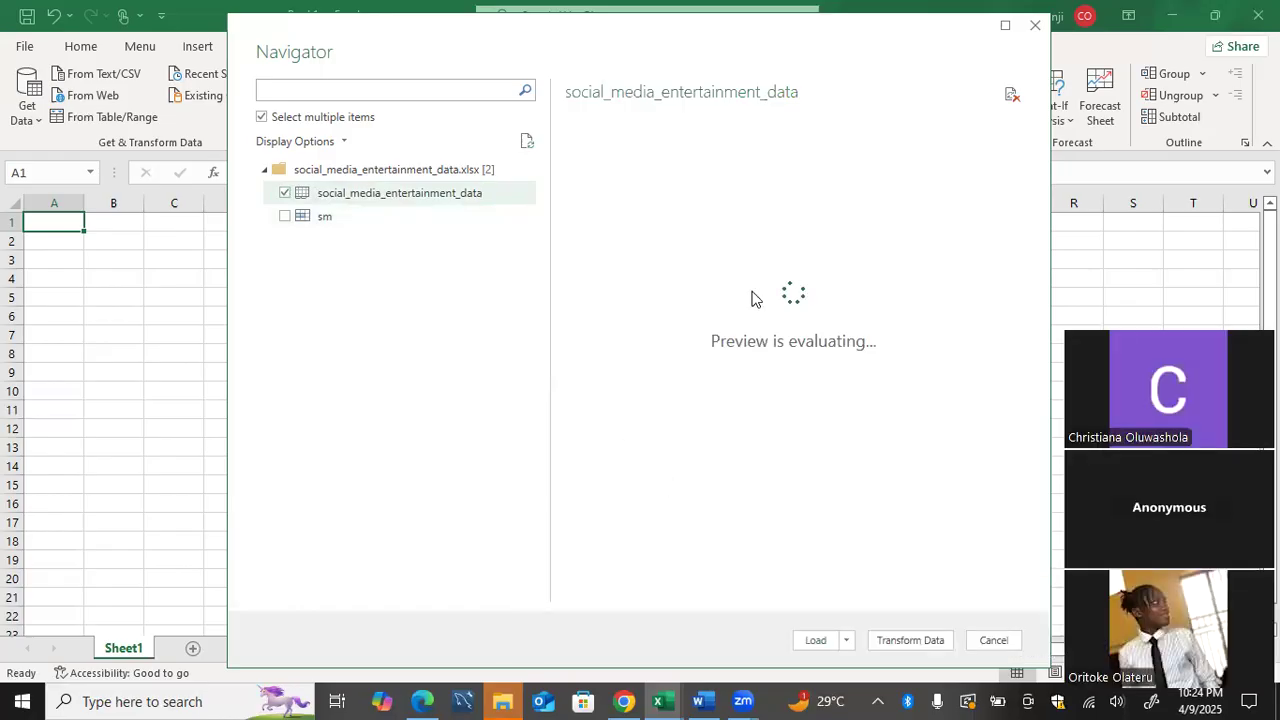
{"action": "left_click", "coordinate": [910, 642]}
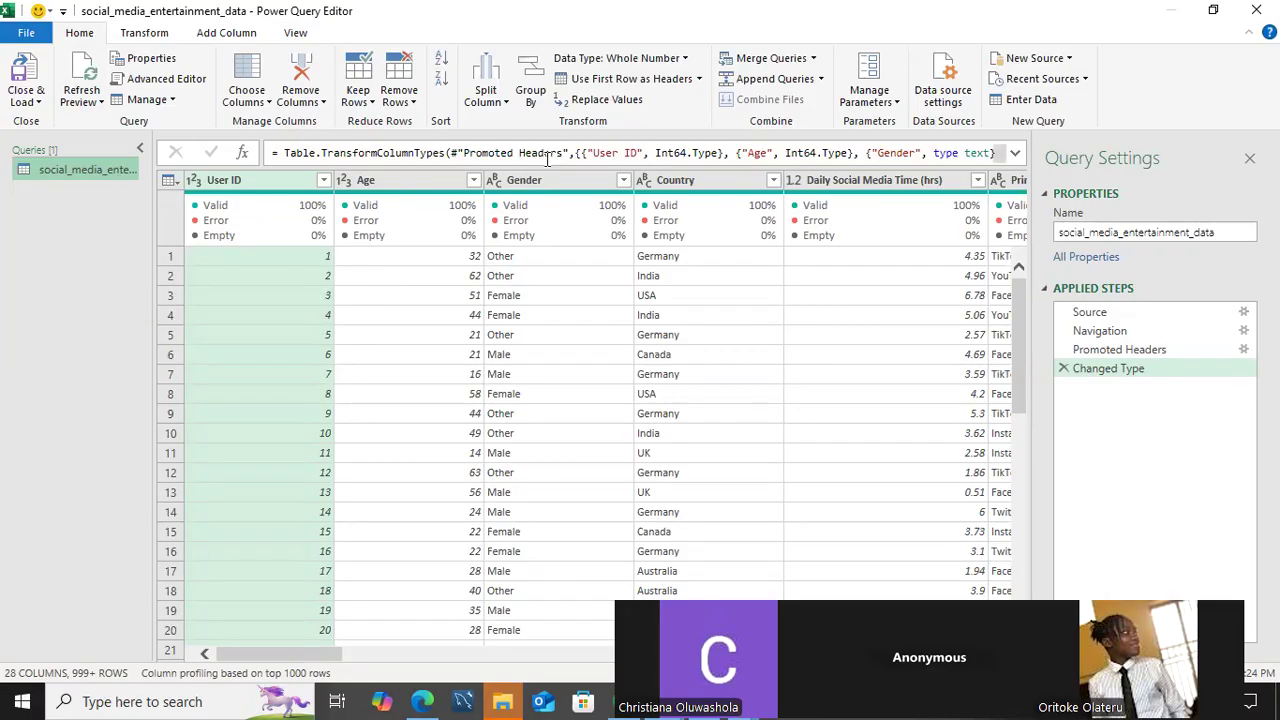
Delete the Promoted Headers step from the applied steps of the social_media_entertainment_data query.
{"action": "double_click", "coordinate": [1112, 232]}
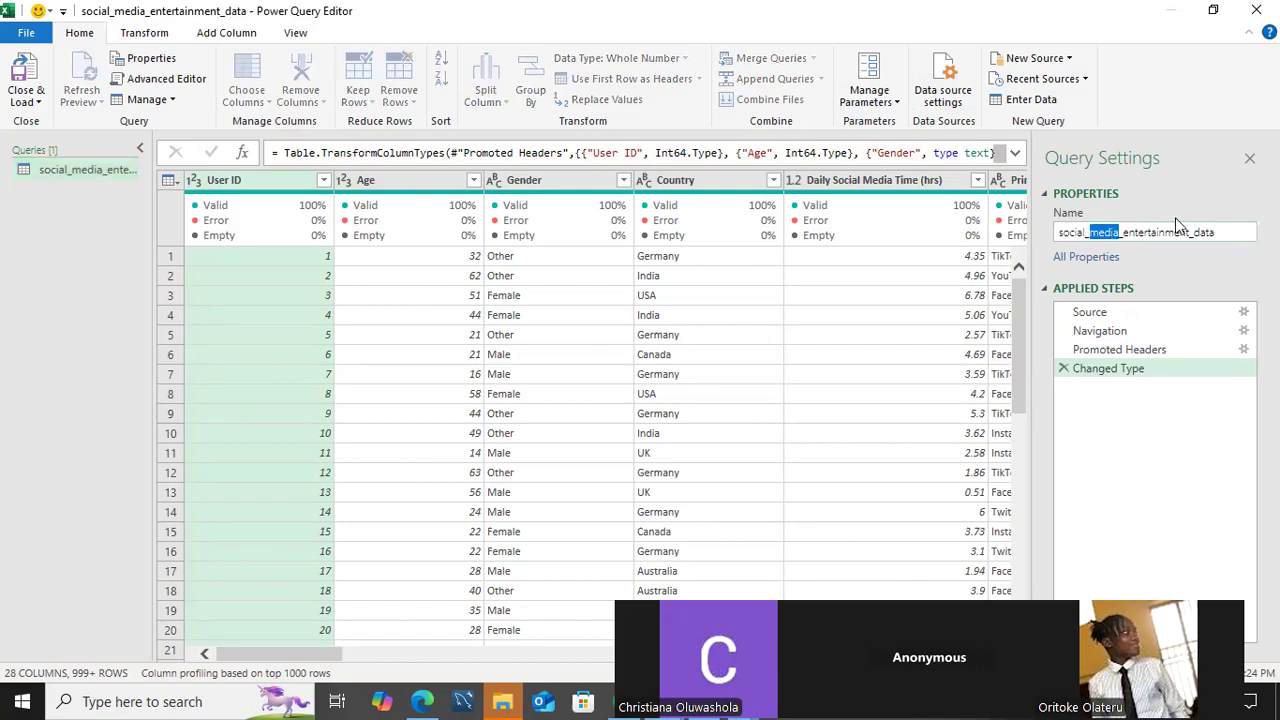
{"action": "left_click", "coordinate": [1218, 232]}
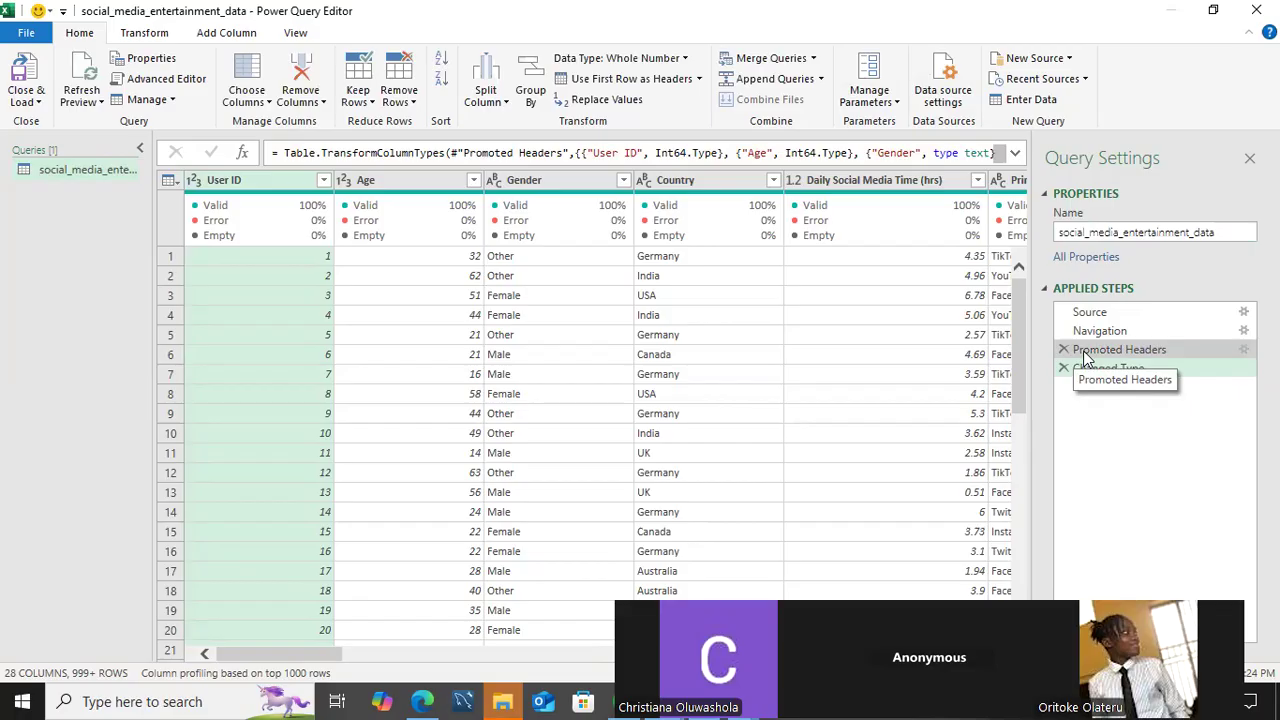
{"action": "left_click", "coordinate": [1063, 349]}
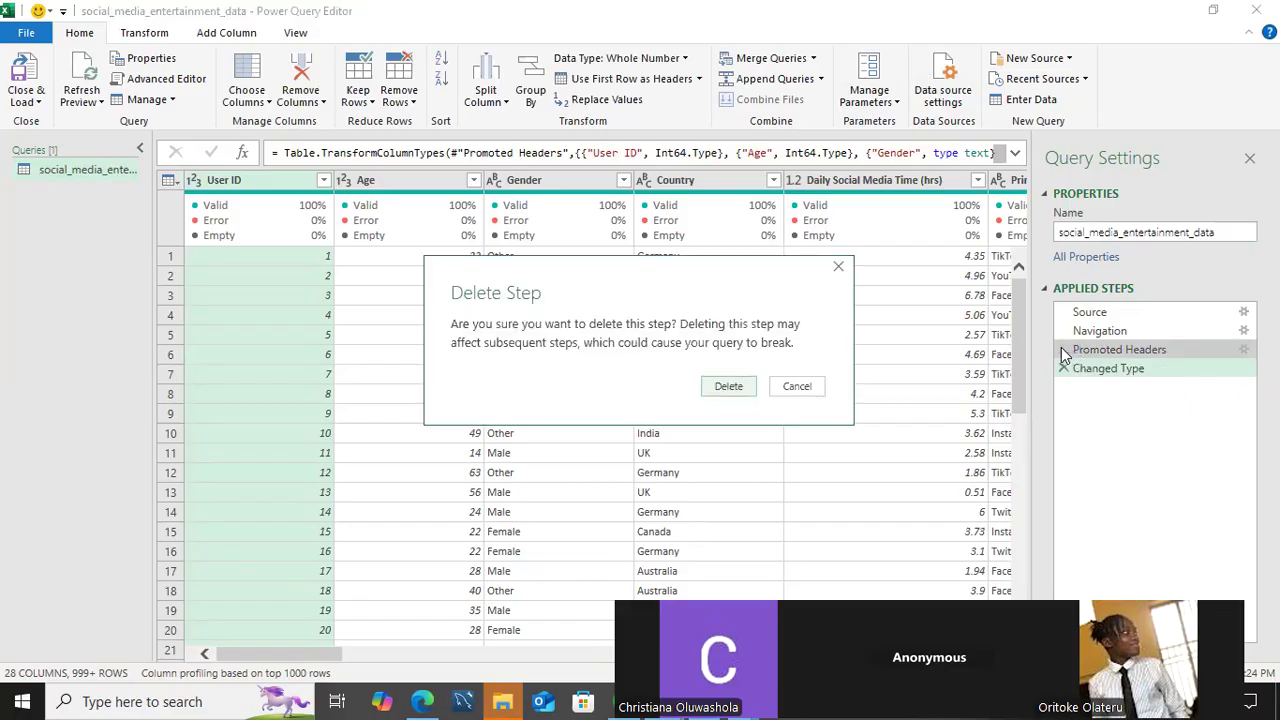
{"action": "left_click", "coordinate": [726, 387]}
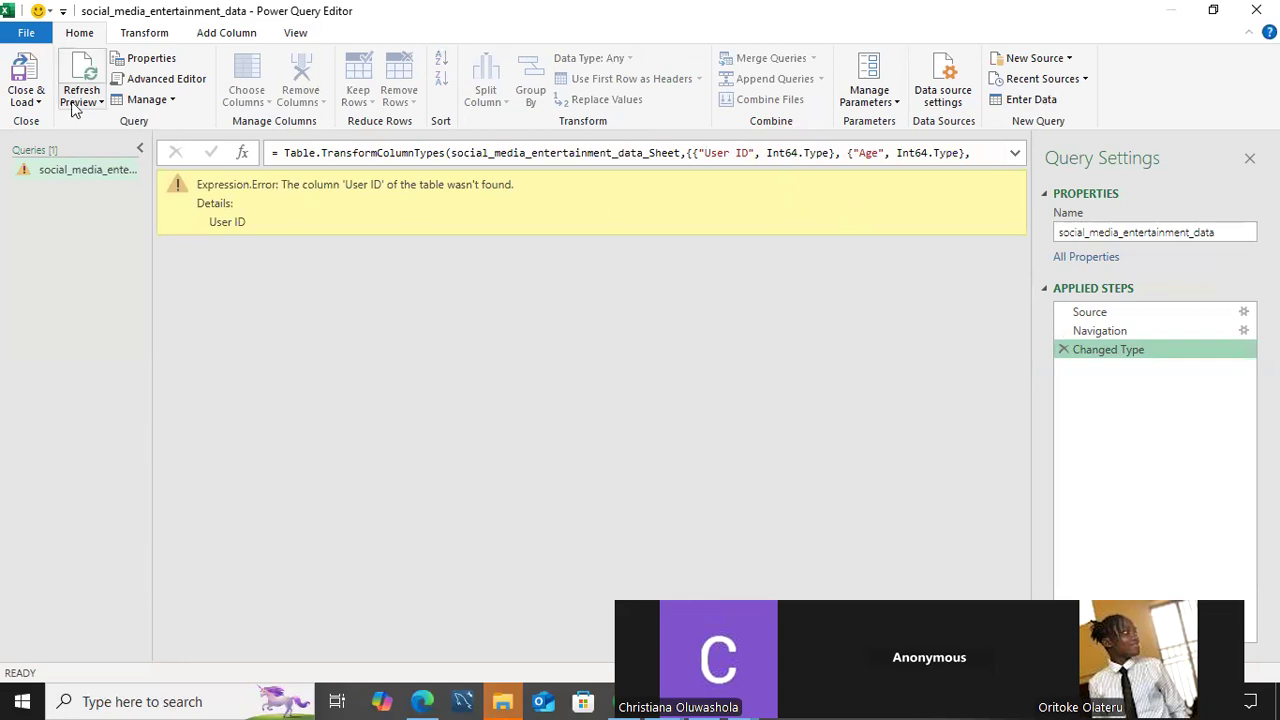
Close the Power Query Editor and discard the query changes.
{"action": "left_click", "coordinate": [35, 103]}
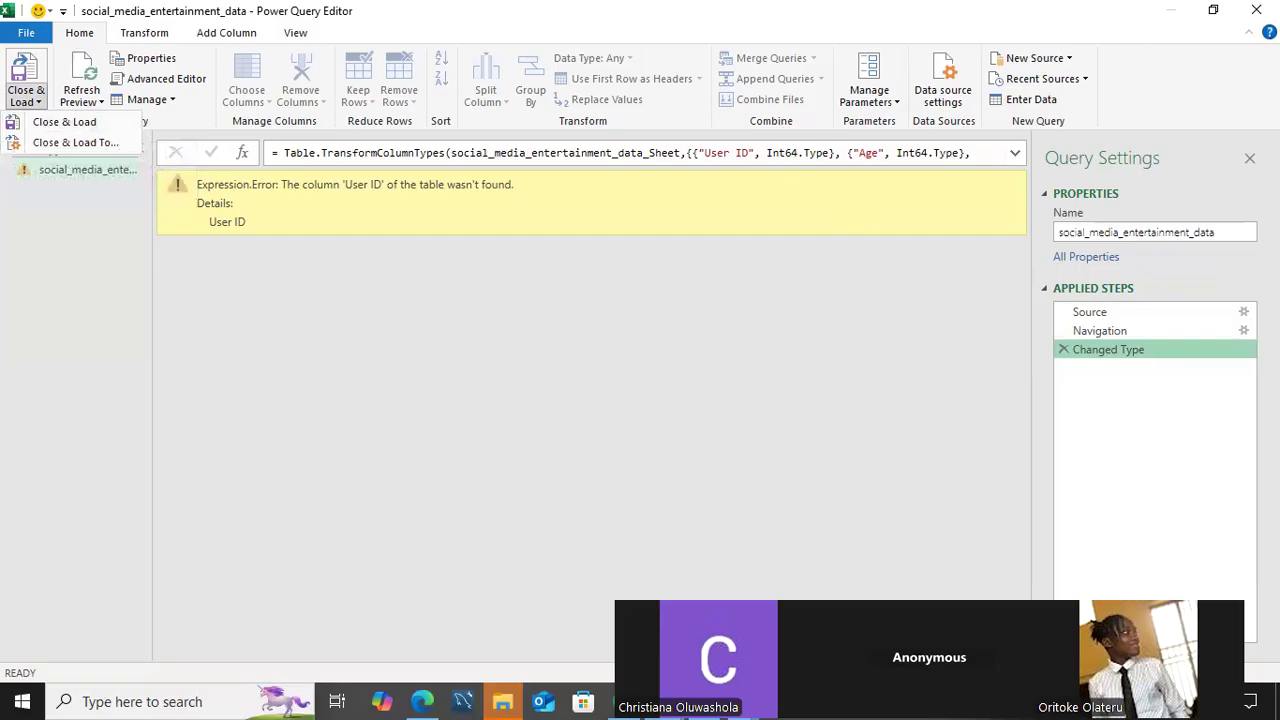
{"action": "left_click", "coordinate": [1257, 10]}
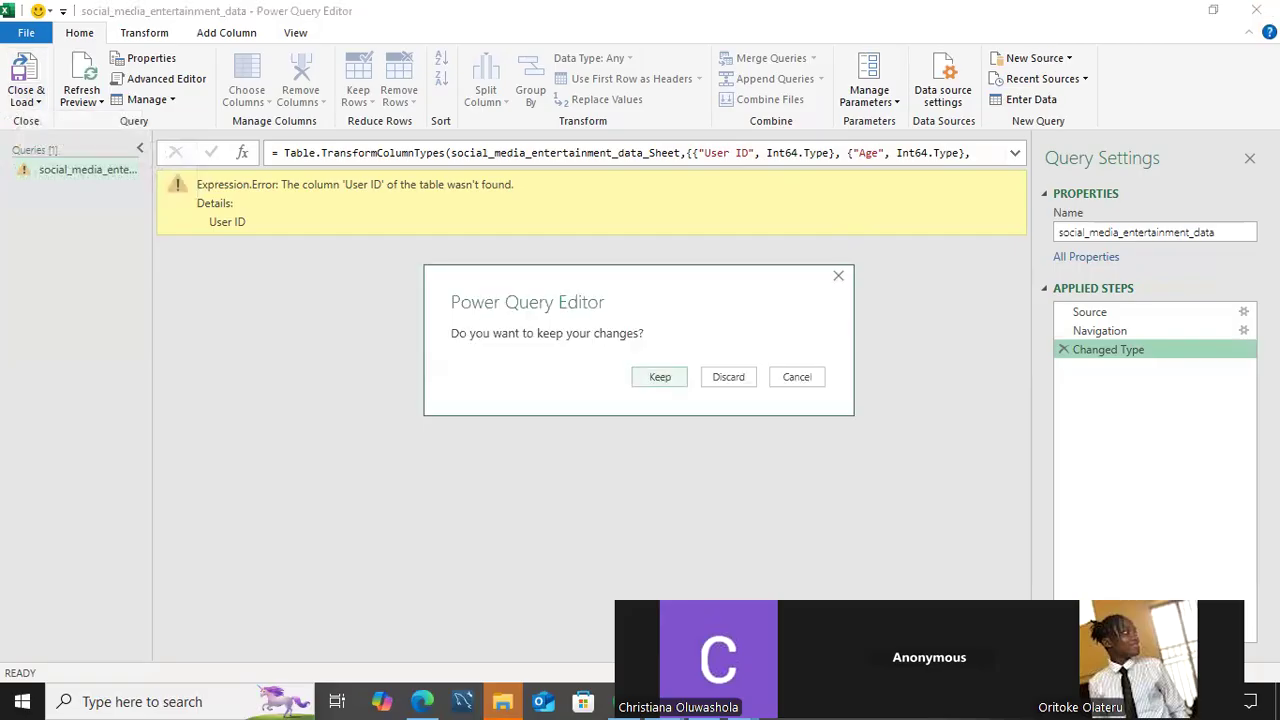
{"action": "left_click", "coordinate": [729, 377]}
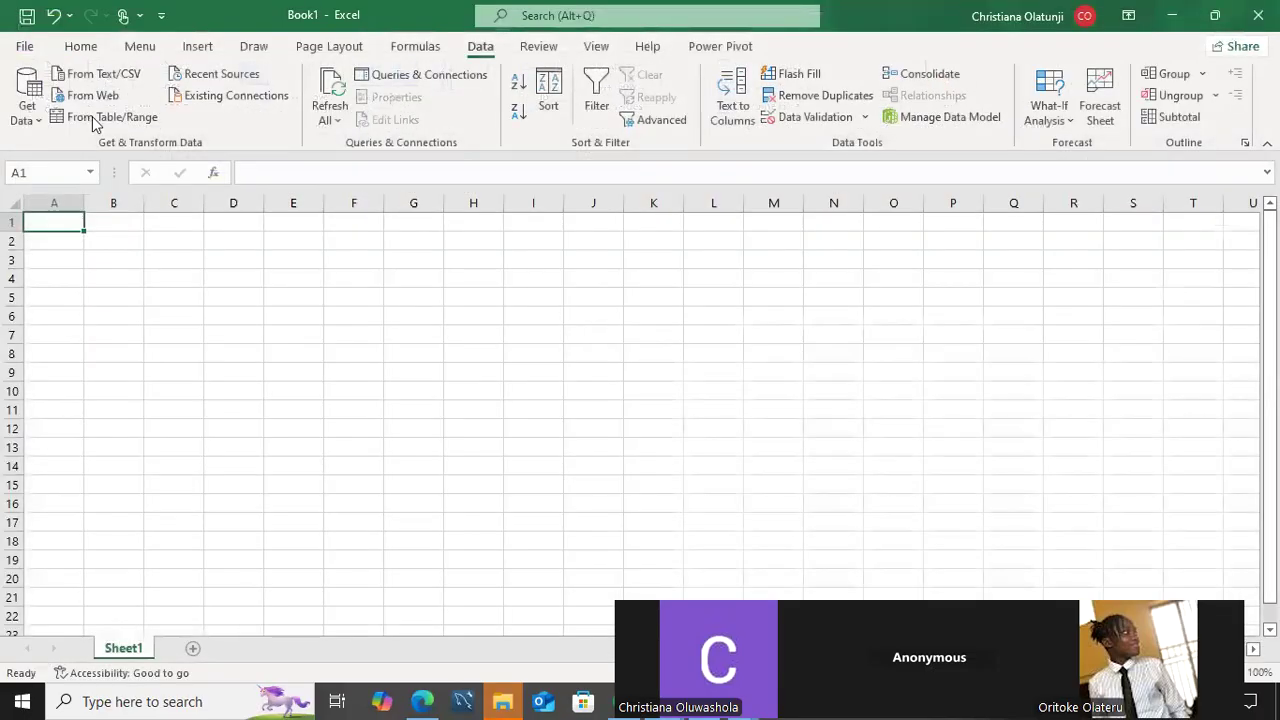
Get data from the Excel workbook social_media_entertainment_data.xlsx again.
{"action": "left_click", "coordinate": [30, 112]}
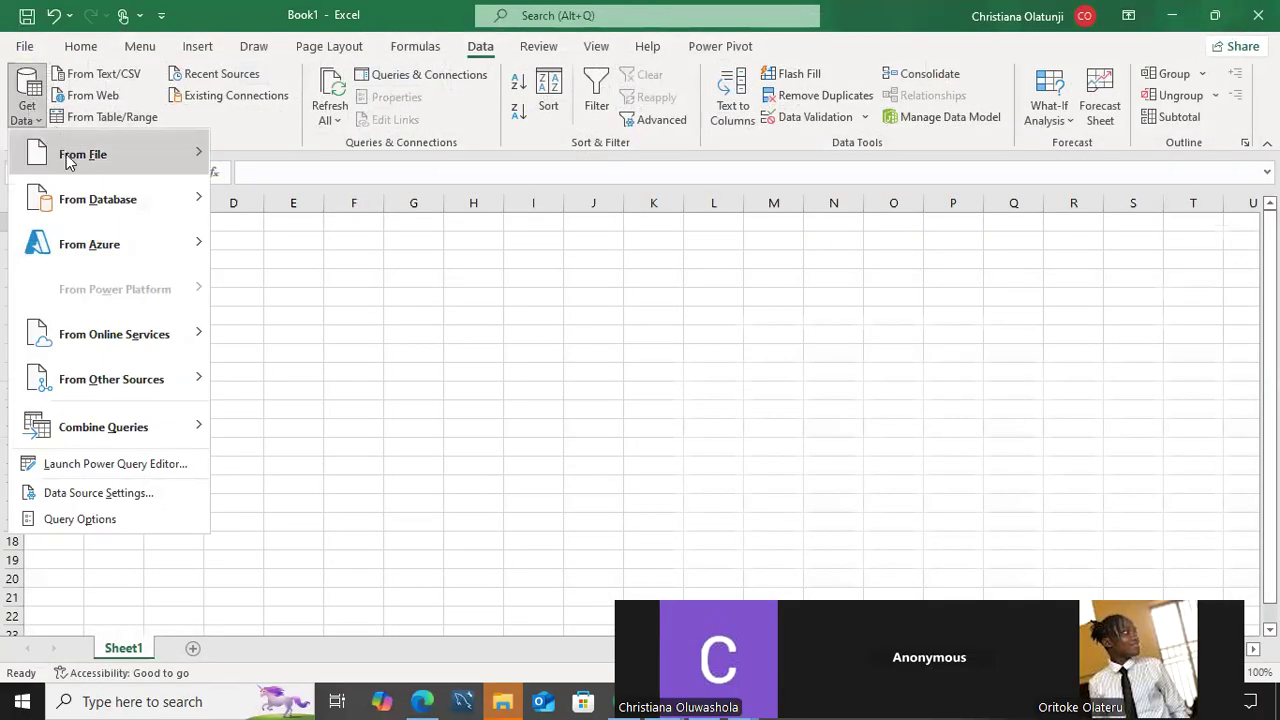
{"action": "mouse_move", "coordinate": [68, 162]}
{"action": "left_click", "coordinate": [289, 160]}
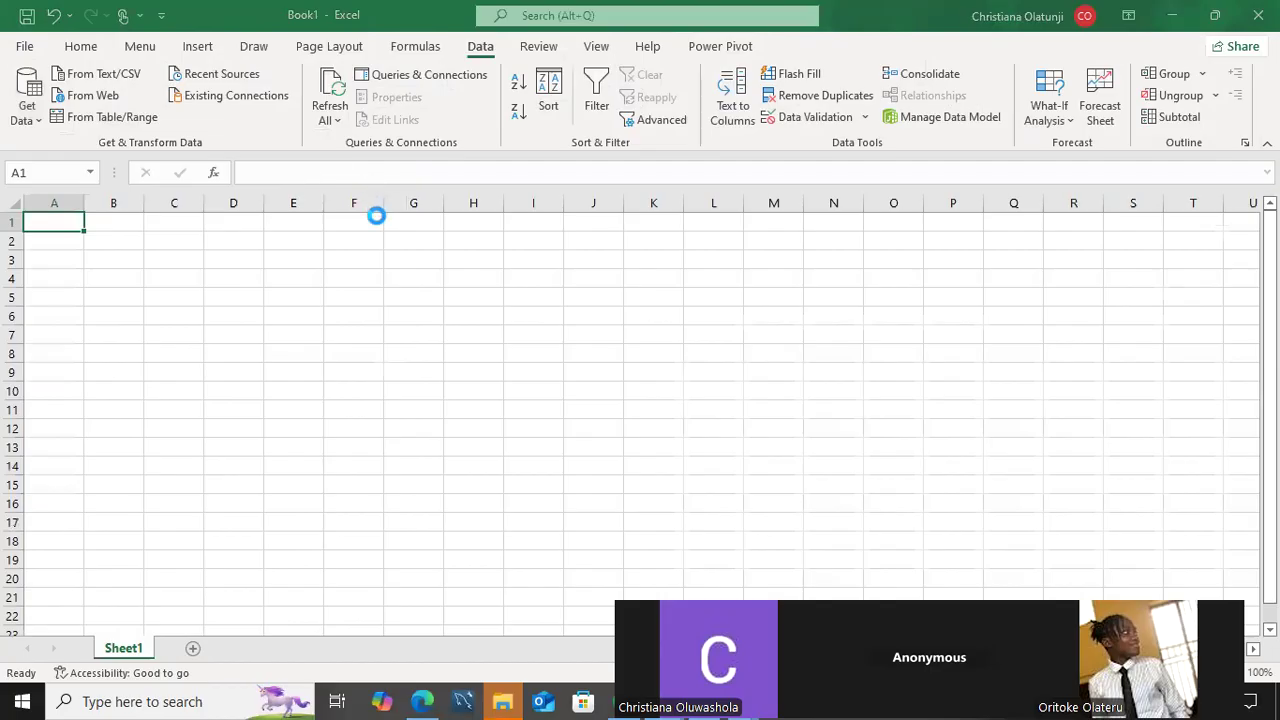
{"action": "left_click", "coordinate": [297, 328]}
{"action": "left_click", "coordinate": [478, 418]}
Enable selecting multiple items, choose both social_media_entertainment_data and sm, and open them for transformation in Power Query.
{"action": "left_click", "coordinate": [262, 119]}
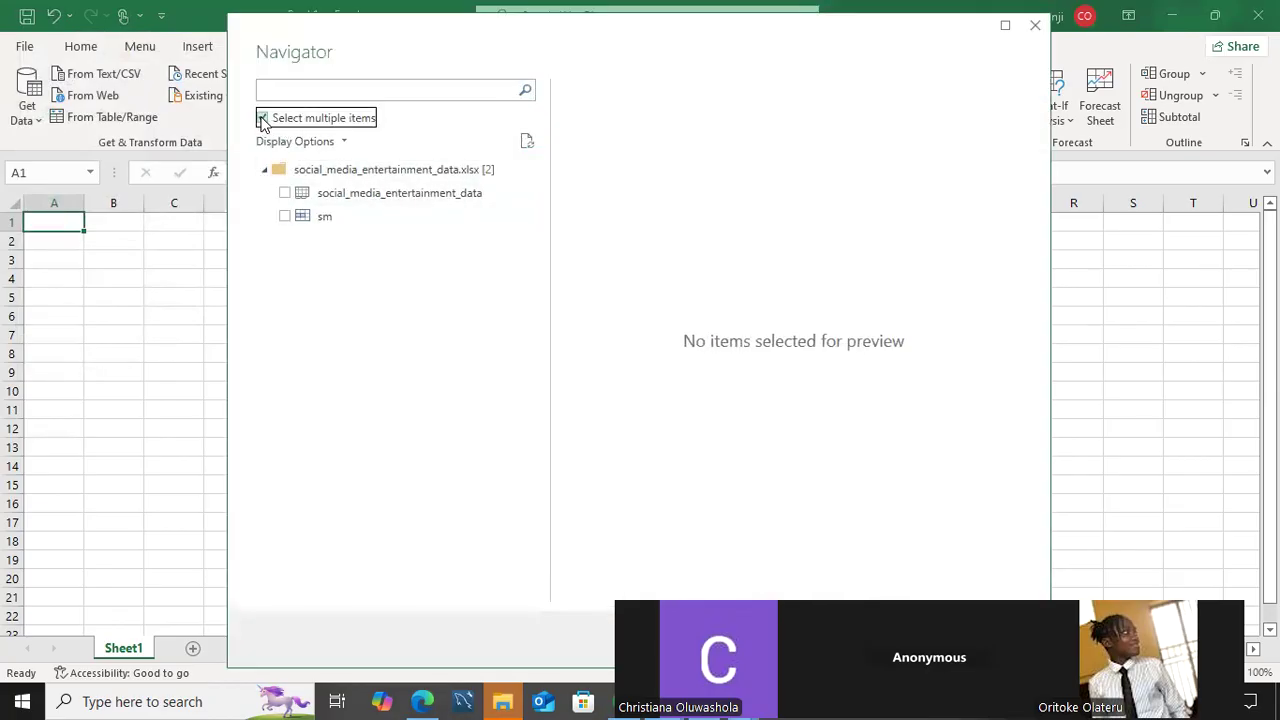
{"action": "left_click", "coordinate": [284, 193]}
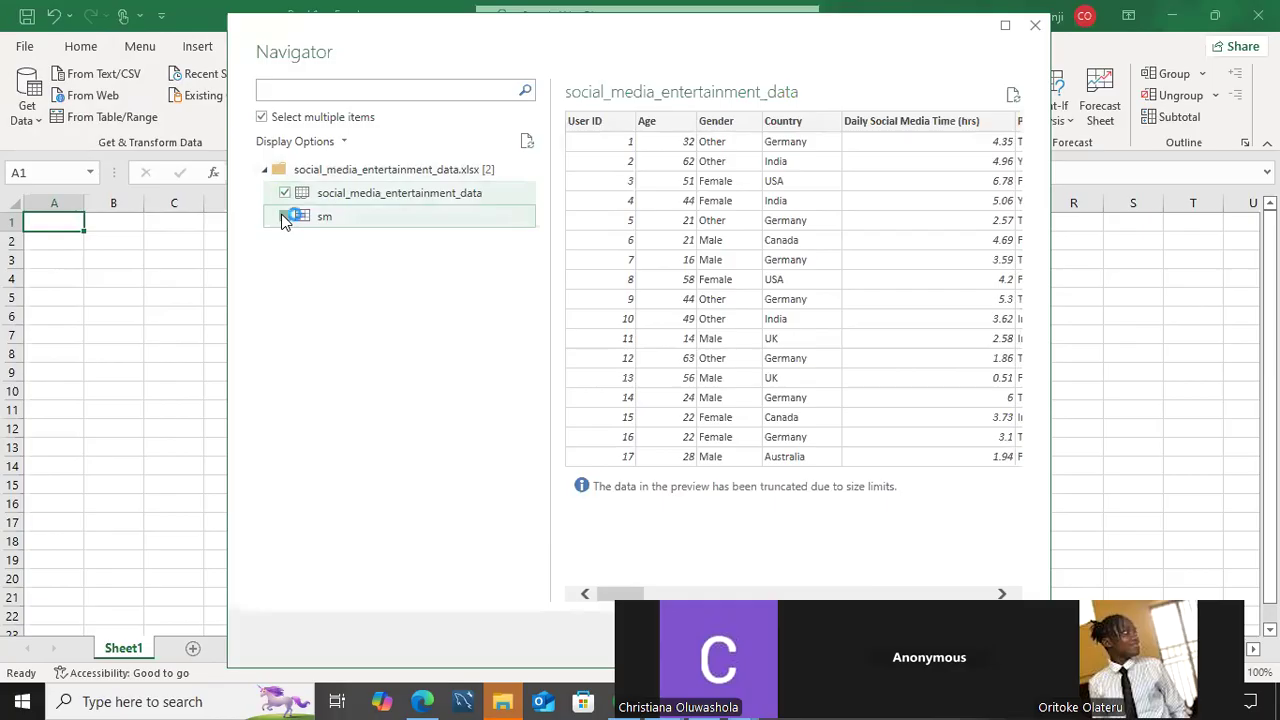
{"action": "left_click", "coordinate": [284, 216]}
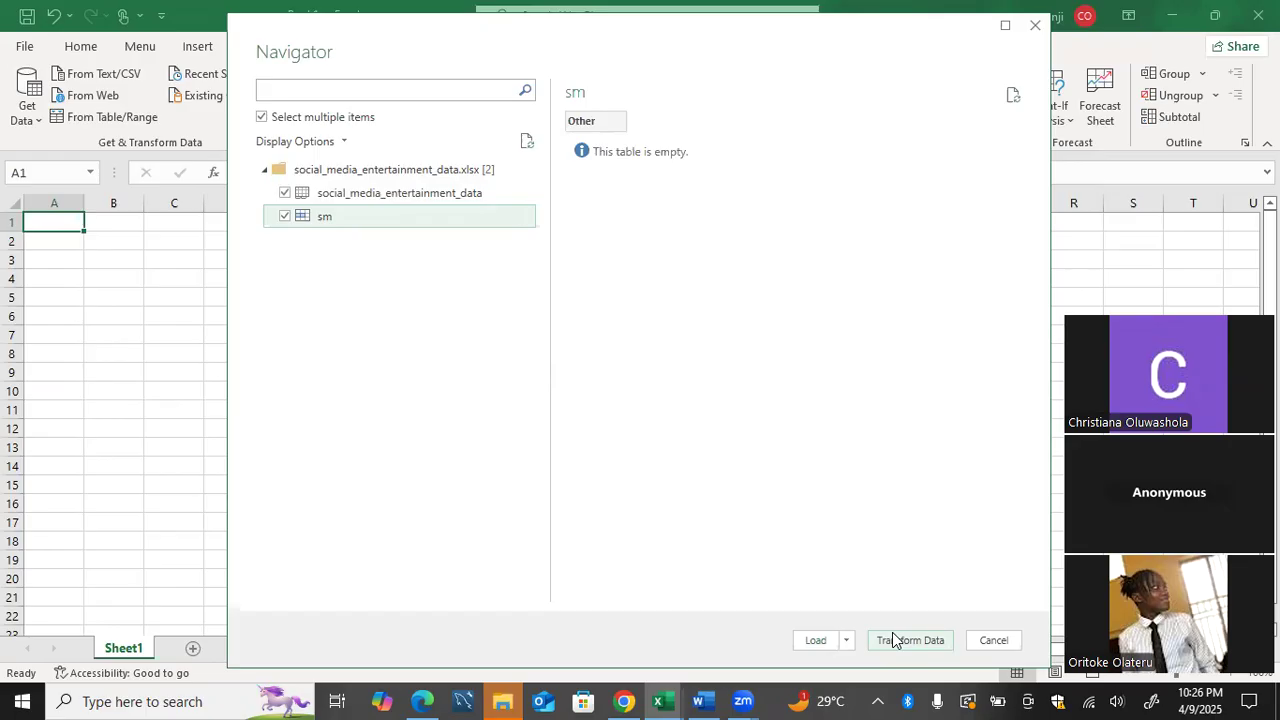
{"action": "left_click", "coordinate": [890, 643]}
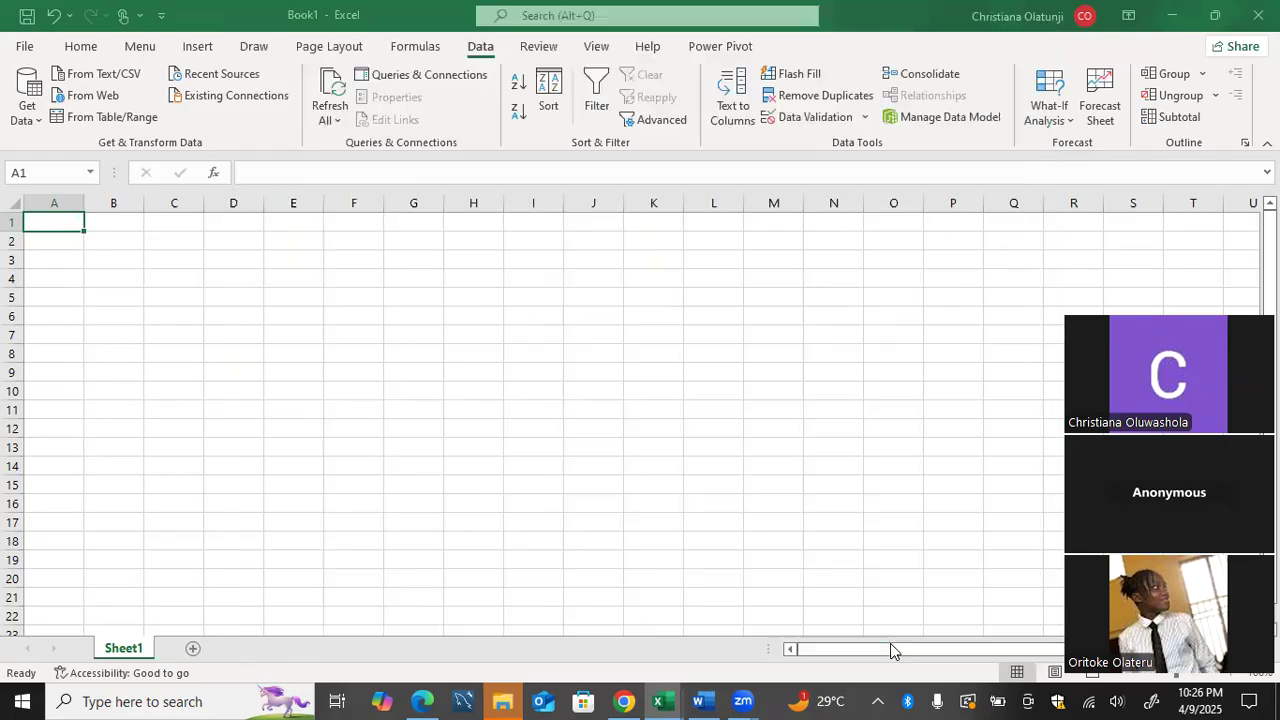